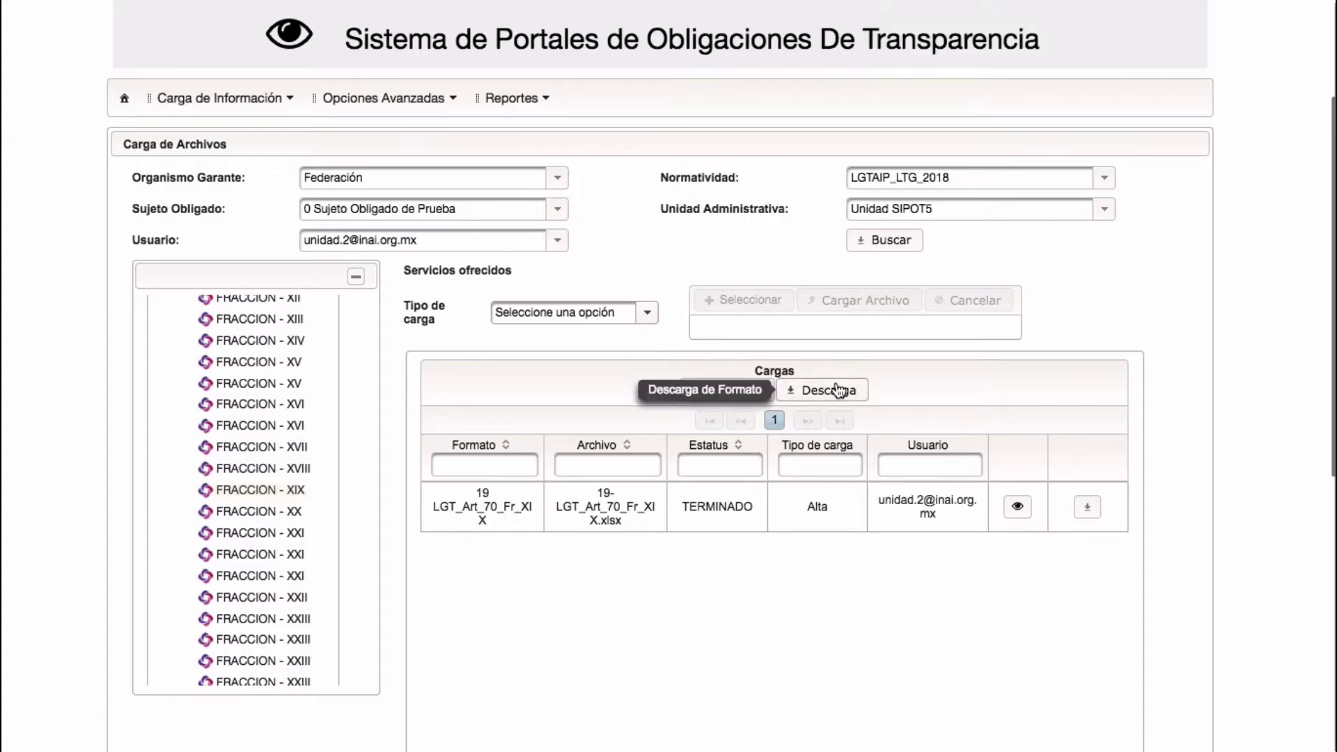
Step: Download the FRACCION - XIX format for Servicios ofrecidos and open the downloaded workbook in Excel
click(839, 390)
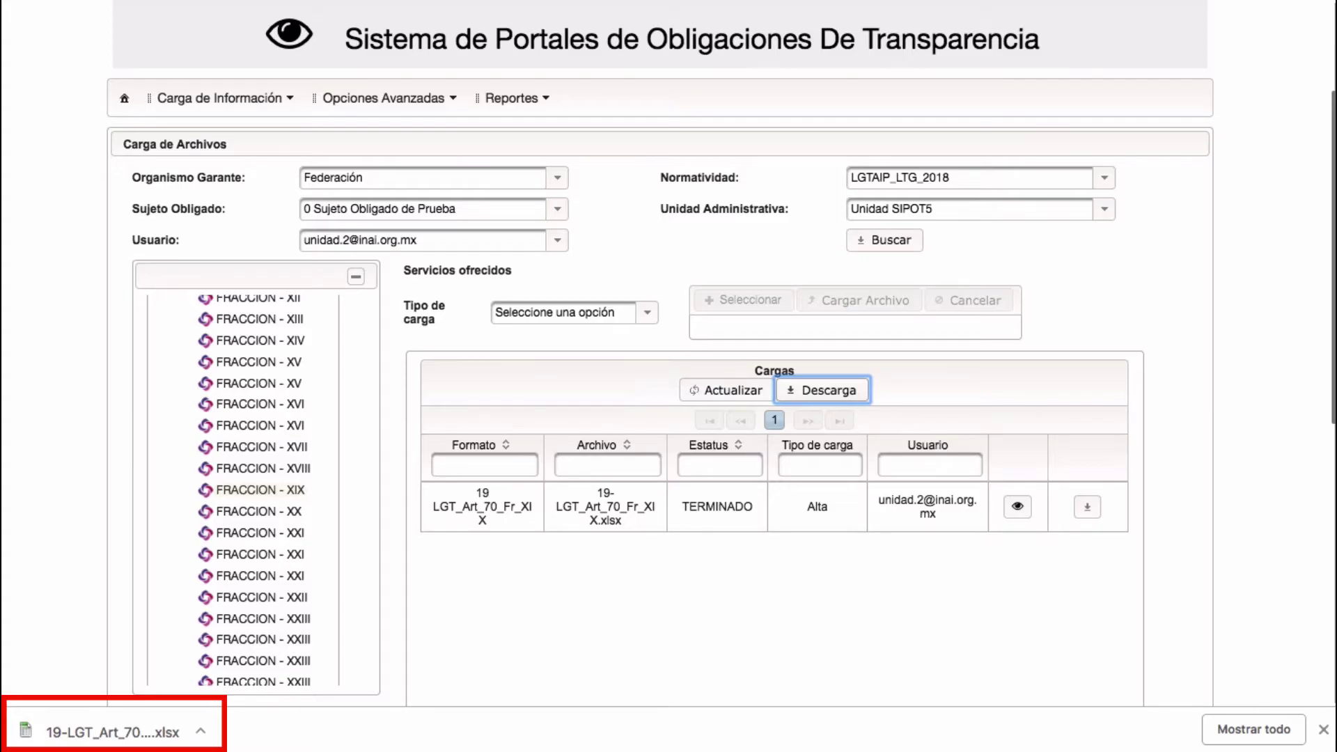
click(105, 732)
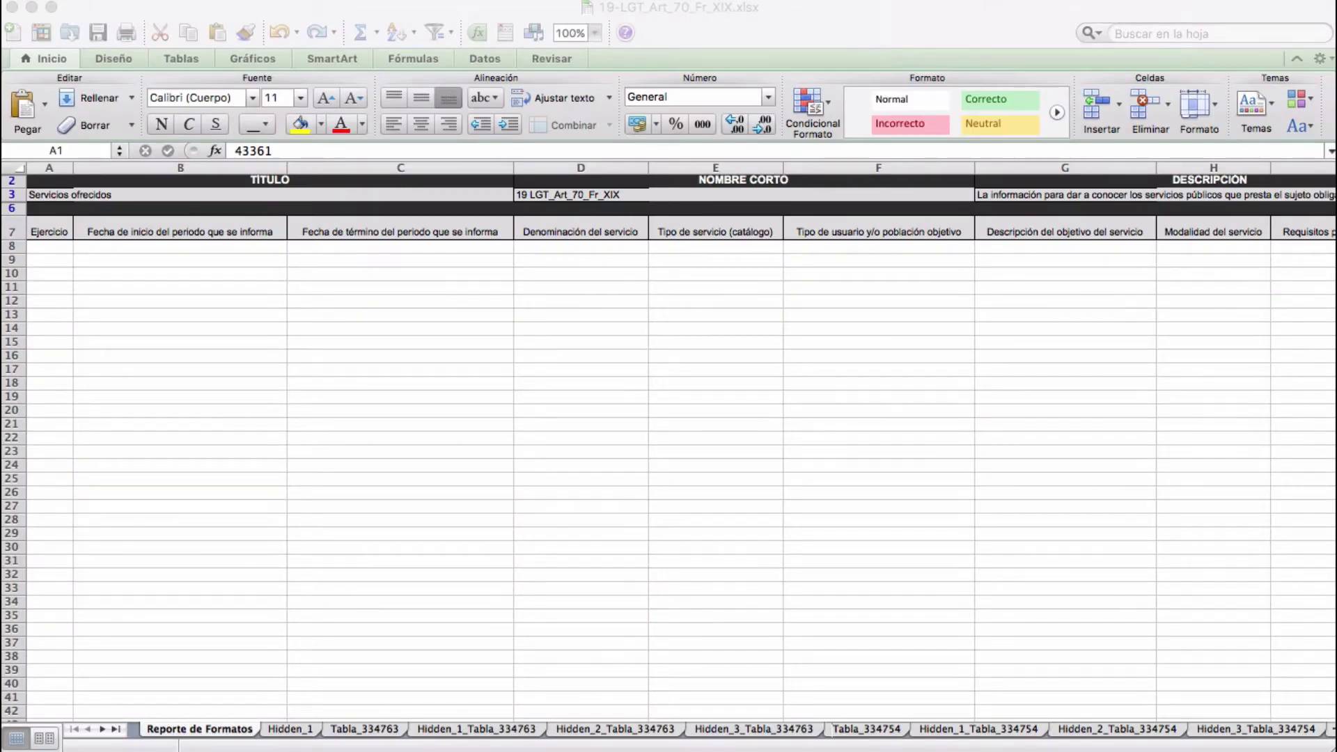
Step: Move 19-LGT_Art_70_Fr_XIX.xlsx into the formatos_sipot folder in Finder and close the folder window
click(449, 369)
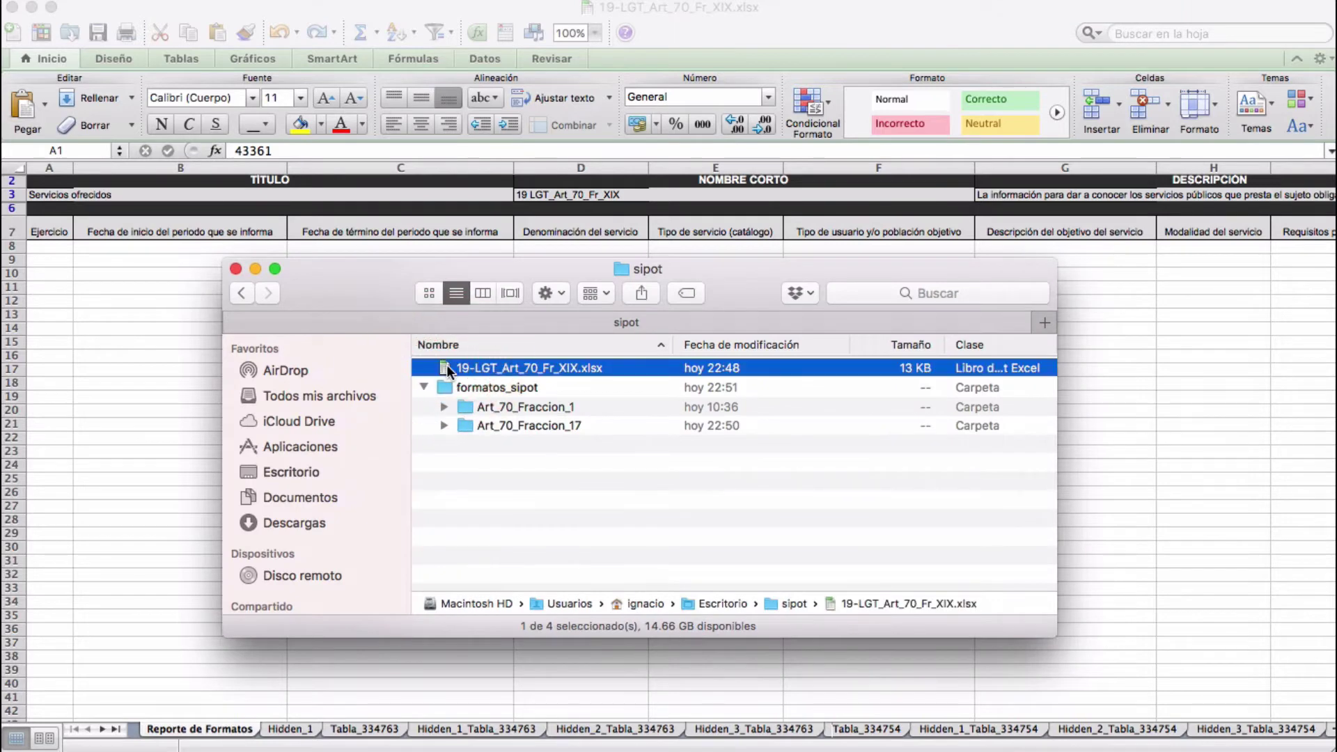
drag(449, 369, 446, 387)
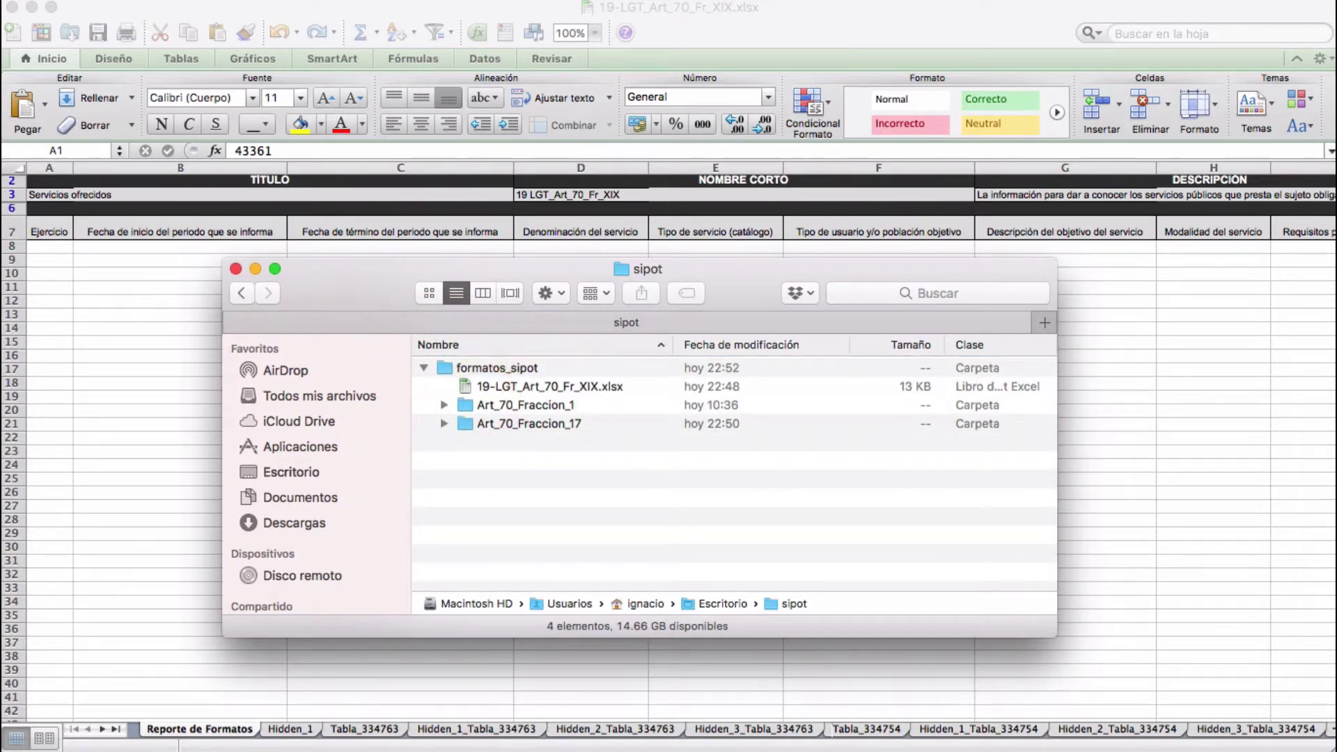
key(super+w)
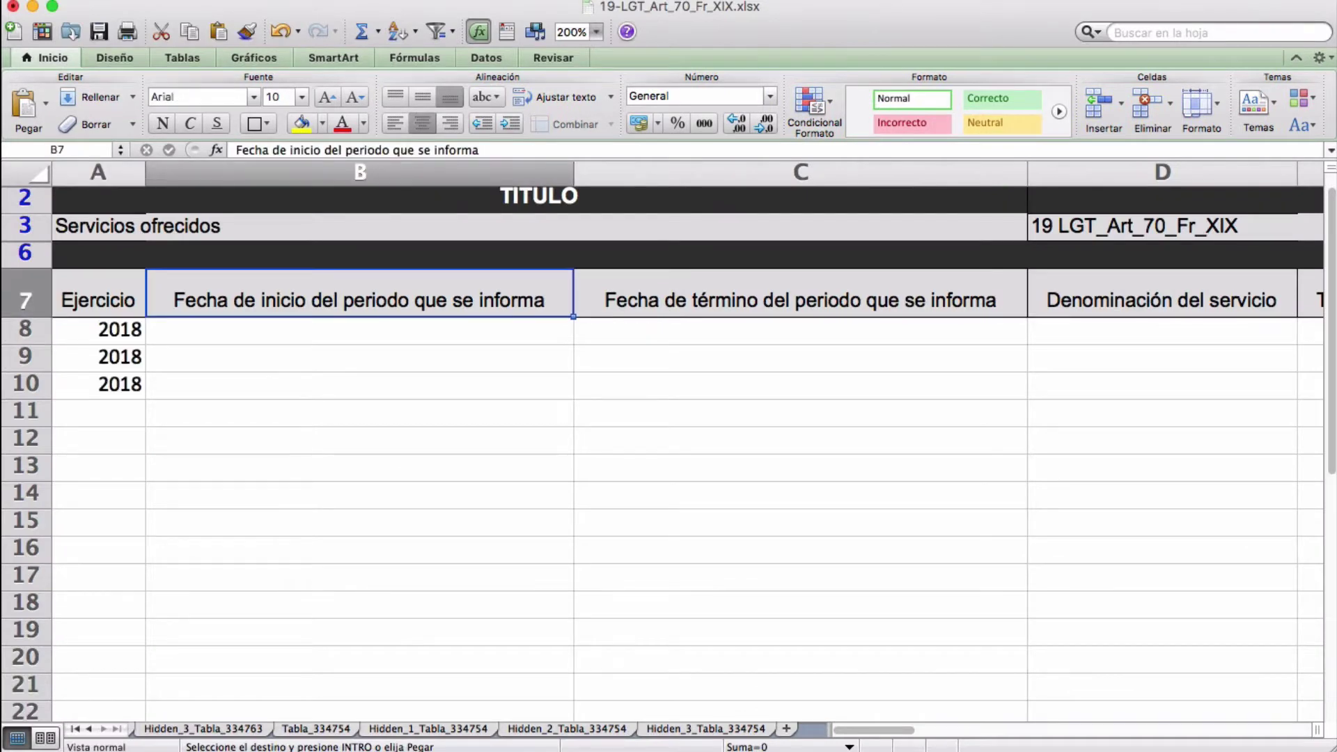
Step: Fill rows 8 to 10 with the period start date 01/04/18 in column B and end date 30/06/18 in column C
click(359, 331)
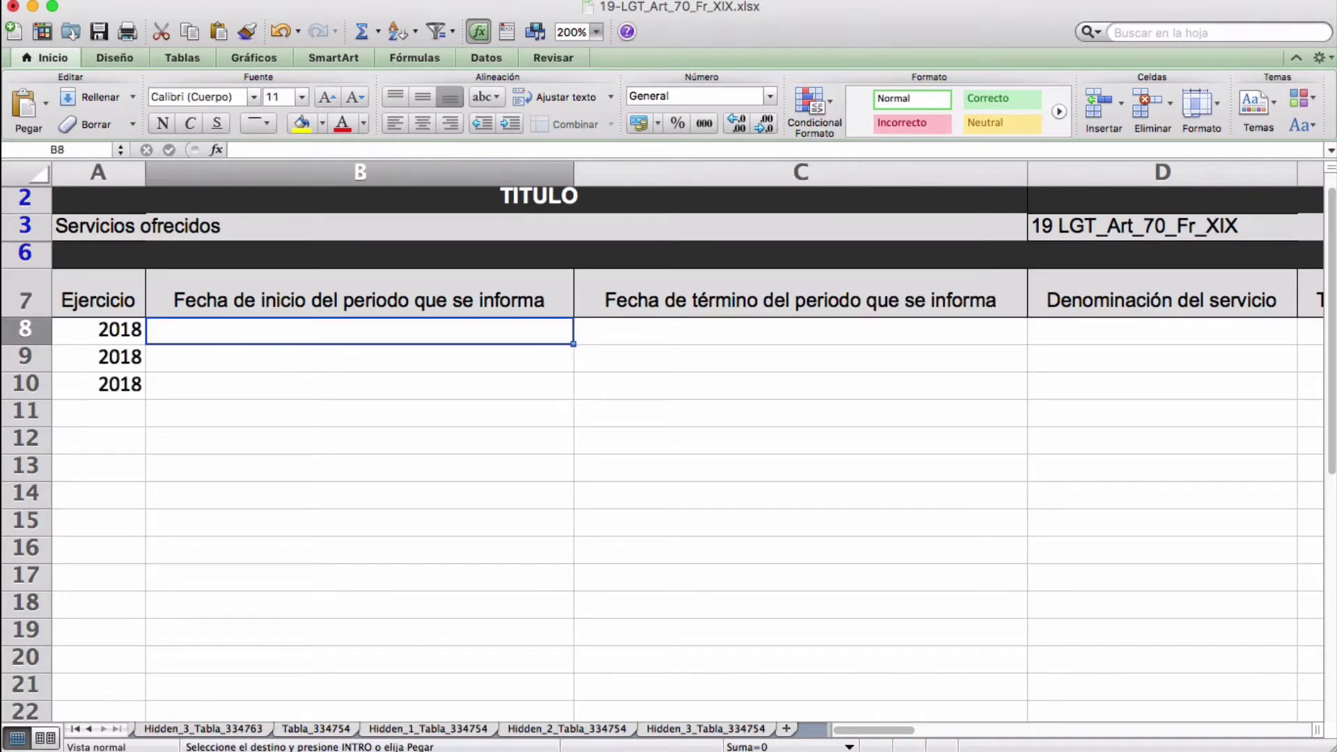
text(01/04/18 01/04/18 01/04/18)
click(800, 300)
click(800, 331)
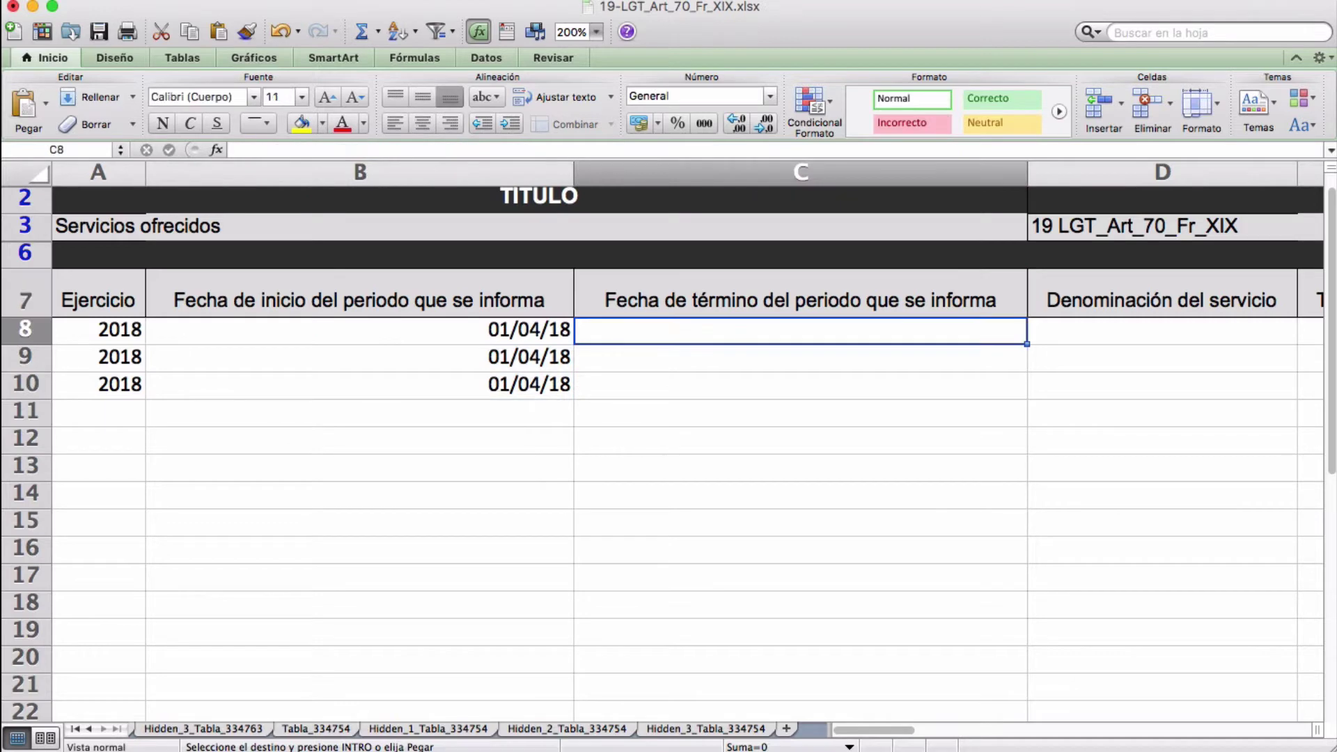
text(30/06/18 30/06/18 30/06/18)
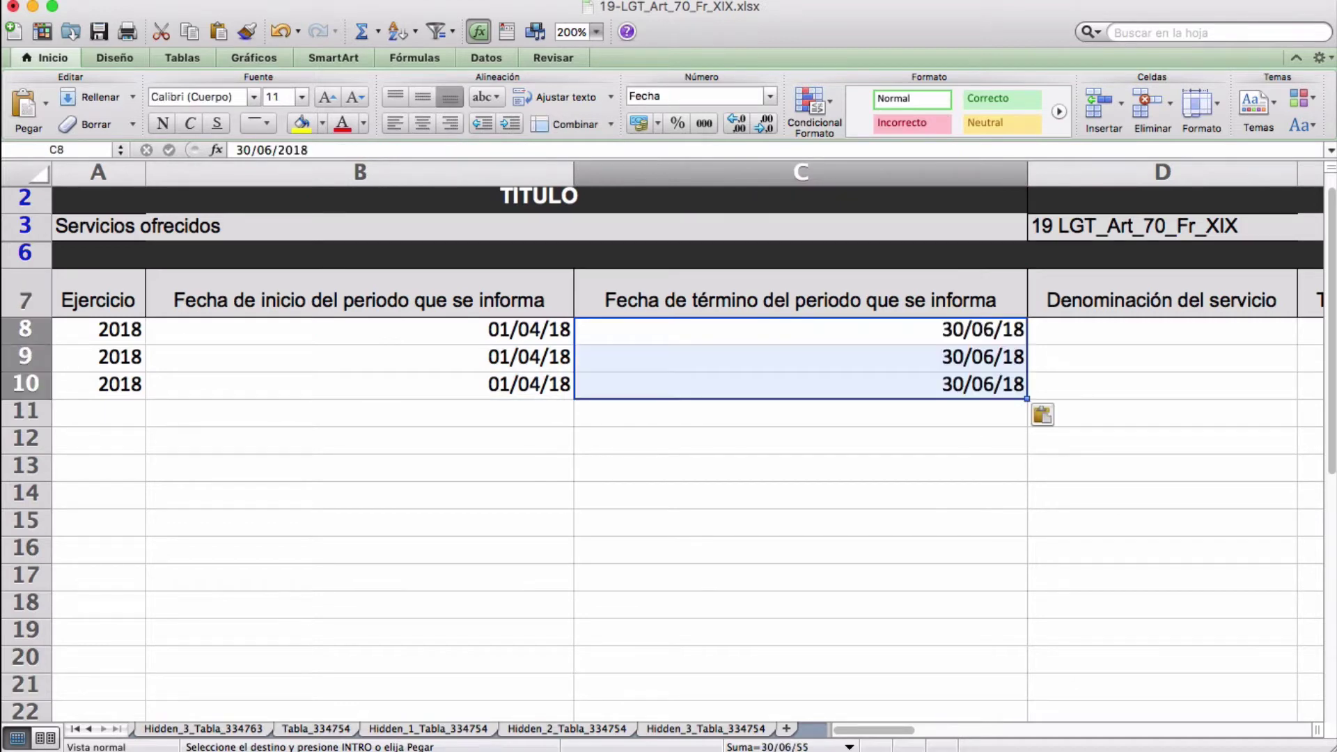
Step: Enter in D8:D10 "Aviso para calificación de accidente o enfermedad de trabajo ante el IMSS", "Determinación del Estado de Invalidez", "Solicitud de dictamen de incapacidad para beneficiario hijo"
click(640, 330)
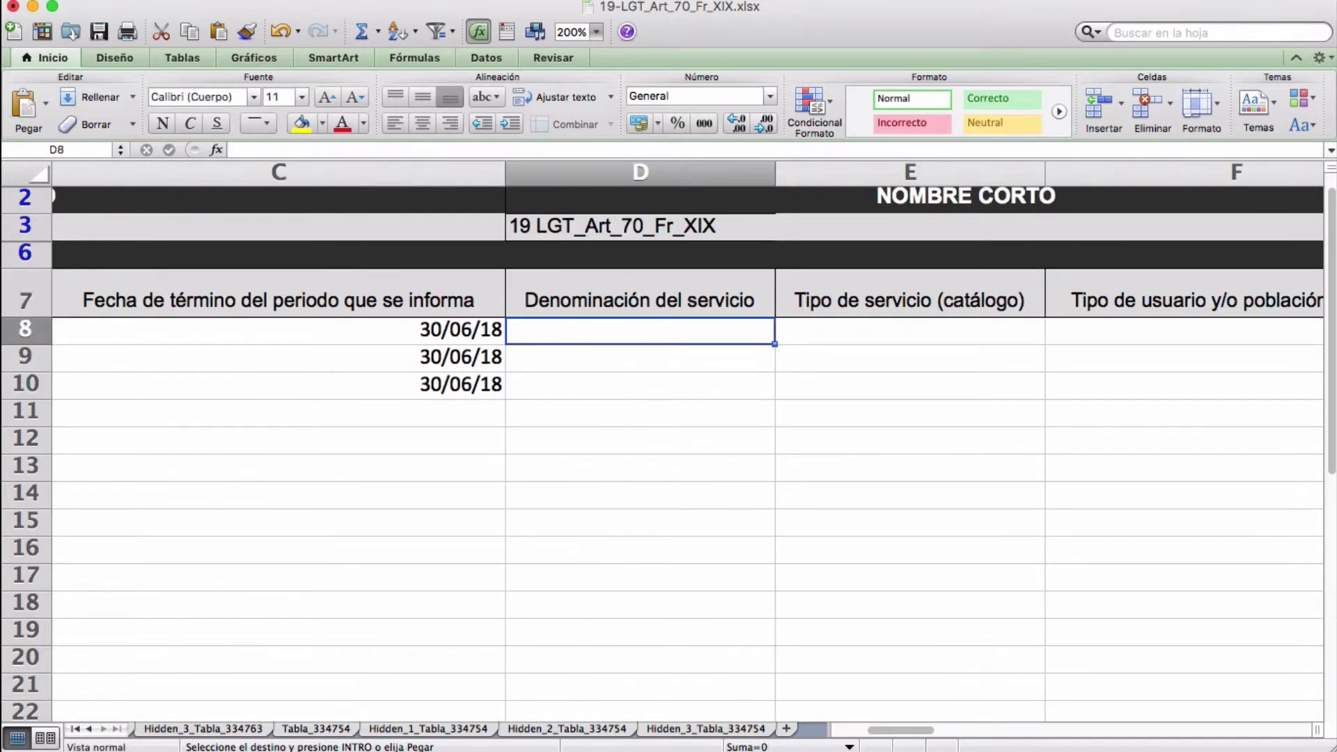
click(640, 300)
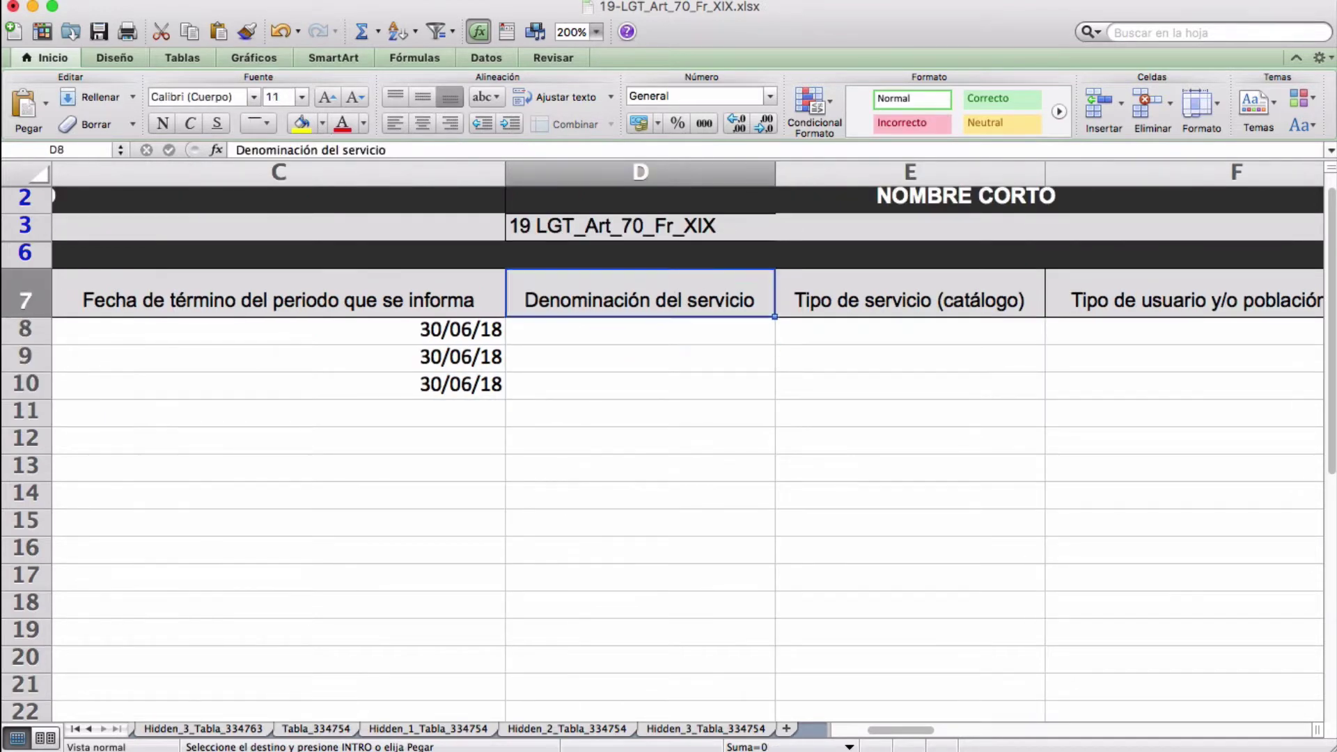
click(640, 330)
text(Aviso para calificación de accidente o enfermedad de trabajo ante el IMSS Determinación del Estado de Invalidez Solicitud de dictamen de incapacidad para beneficiario hijo)
Step: Set Tipo de servicio in E8:E10 to Directo, using the Hidden_1 catalogue
click(909, 300)
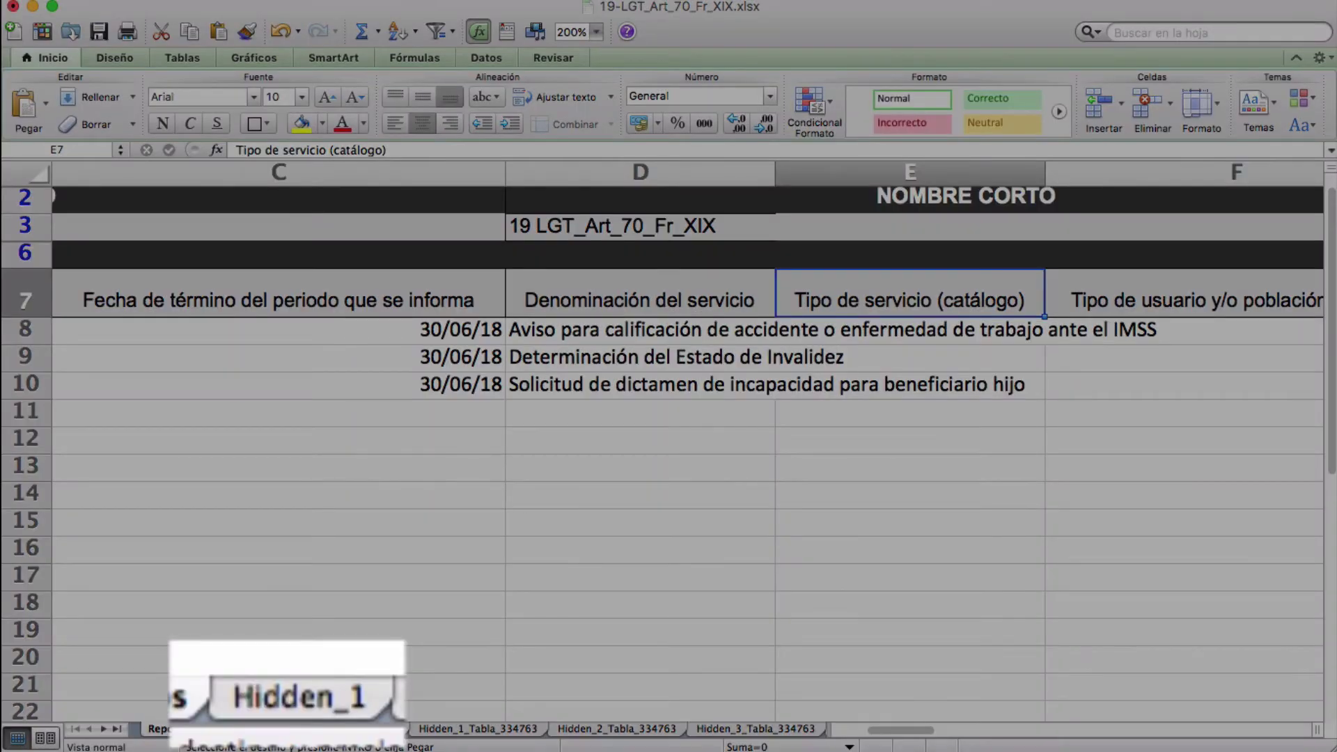
click(289, 729)
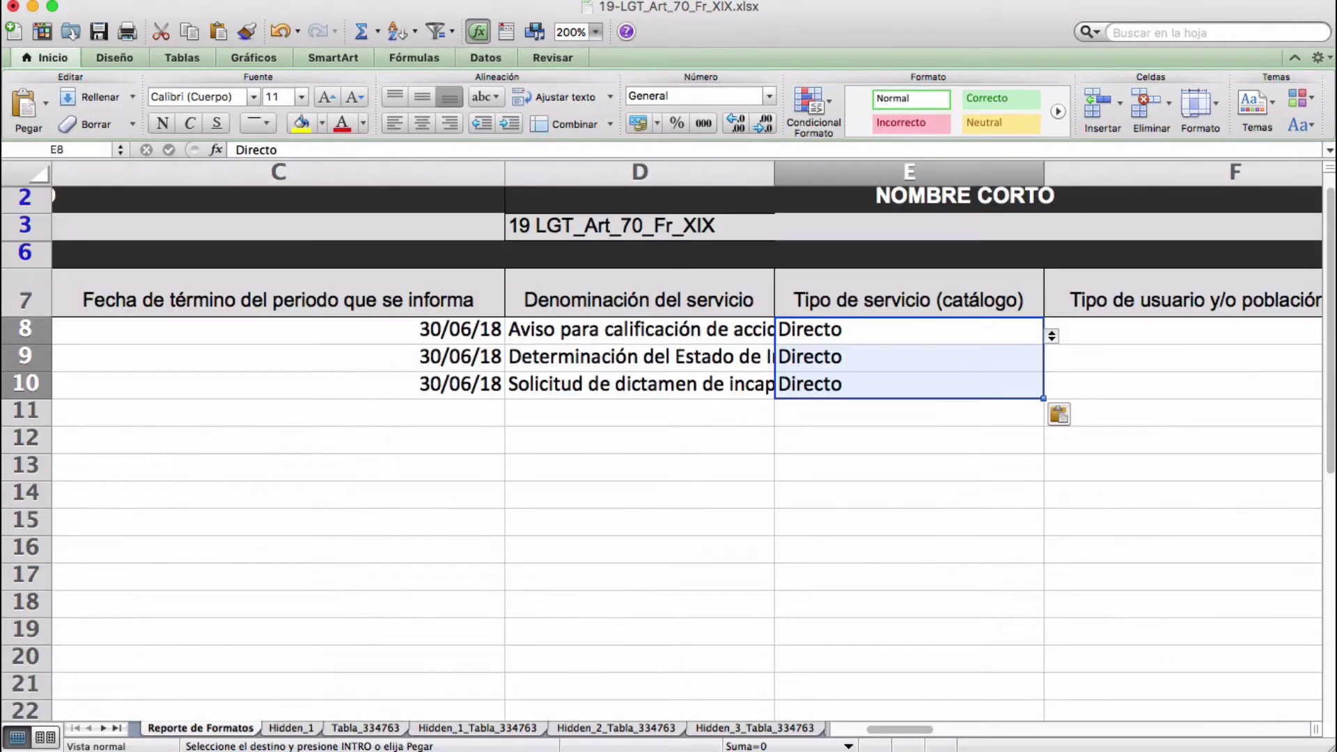
Step: Enter in F8:F10 "Asegurado (a), Beneficiario (a), Familiar o Representante legal del asegurado (a)", "Asegurado(a) o trabajador(a) dado de baja en conservación de derechos.", "Interesado, Padres, Tutor"
key(Right)
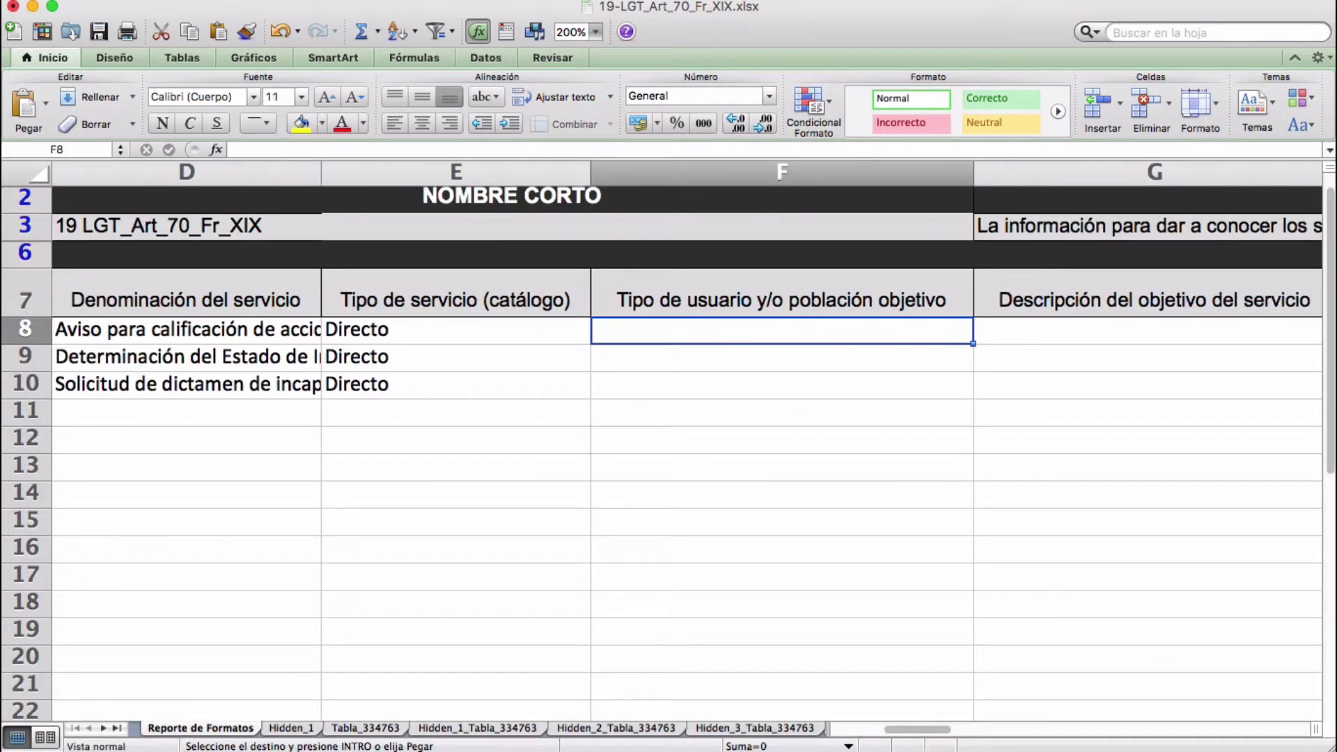
text(Asegurado (a), Beneficiario (a), Familiar o Representante legal del asegurado (a) Asegurado(a) o trabajador(a) dado de baja en conservación de derechos. Interesado, Padres, Tutor)
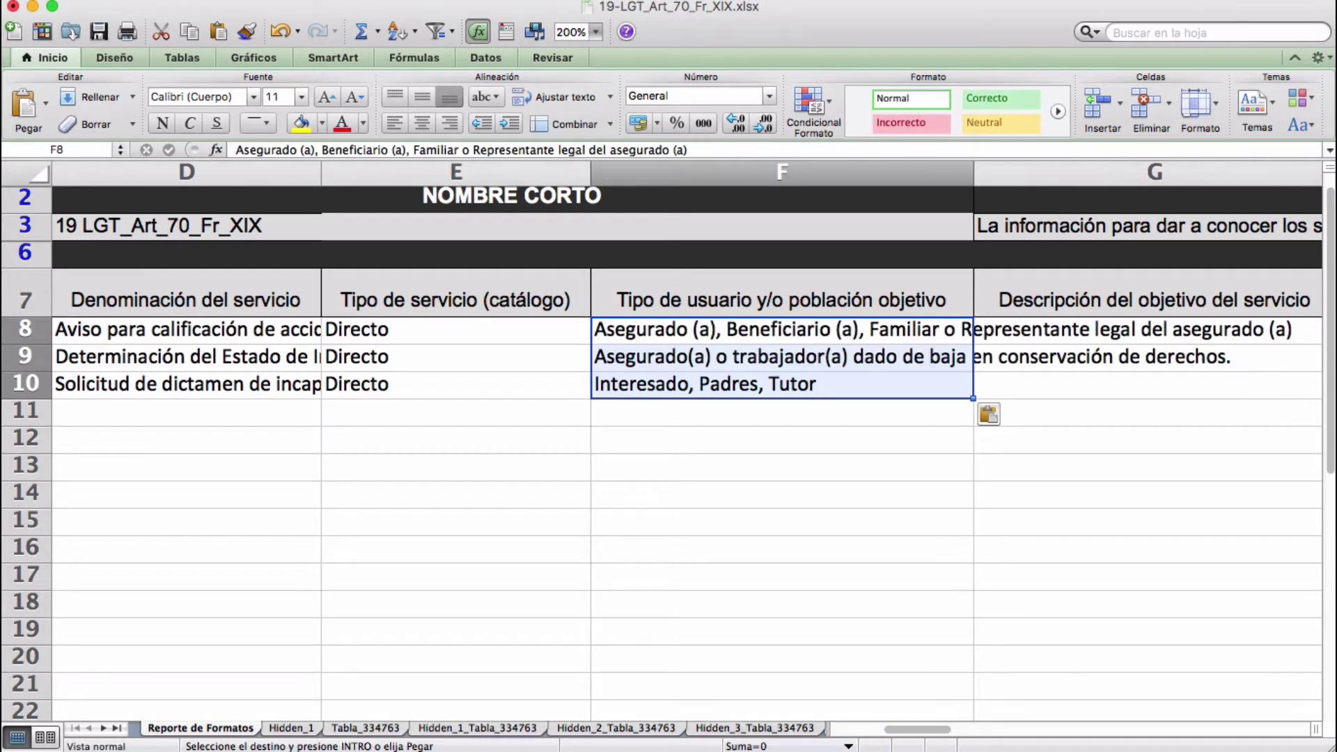
Step: Paste the three service objective descriptions into G8:G10 and set Modalidad del servicio in H8:H10 to Presencial
key(Right)
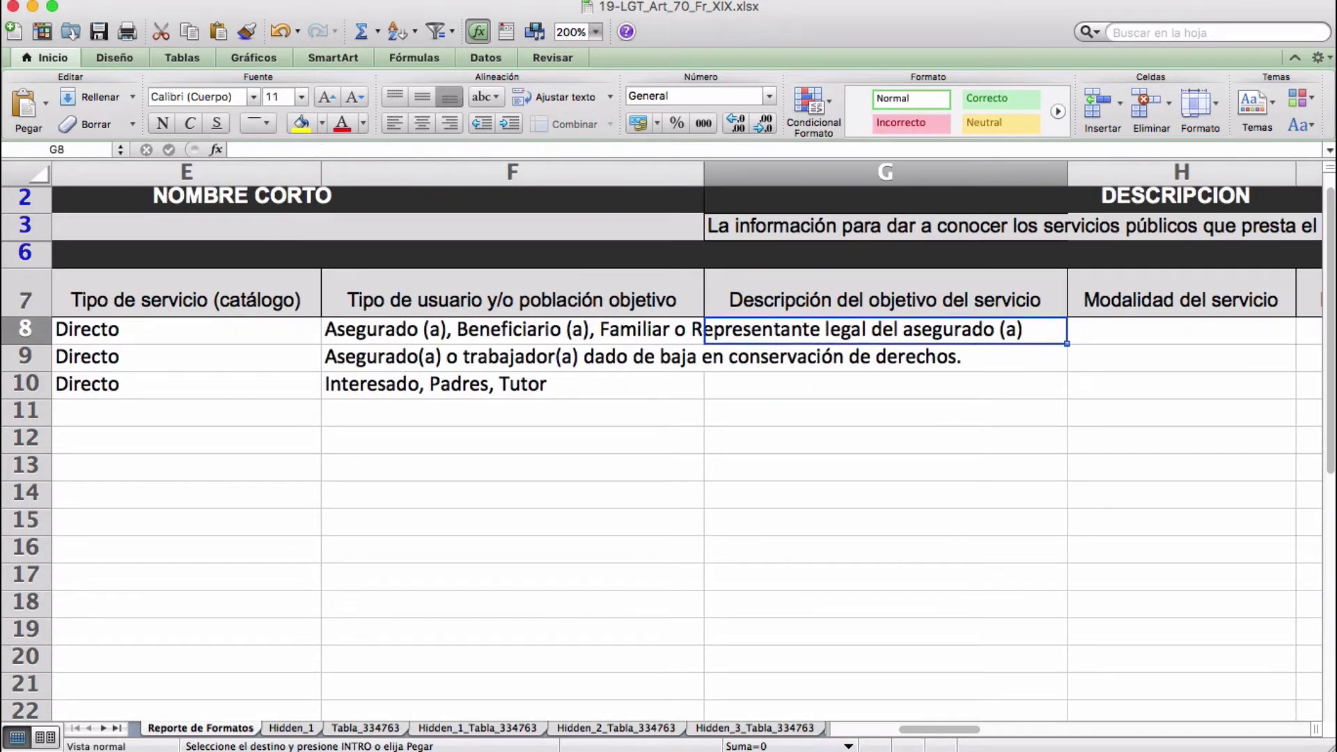
key(super+v)
key(Right)
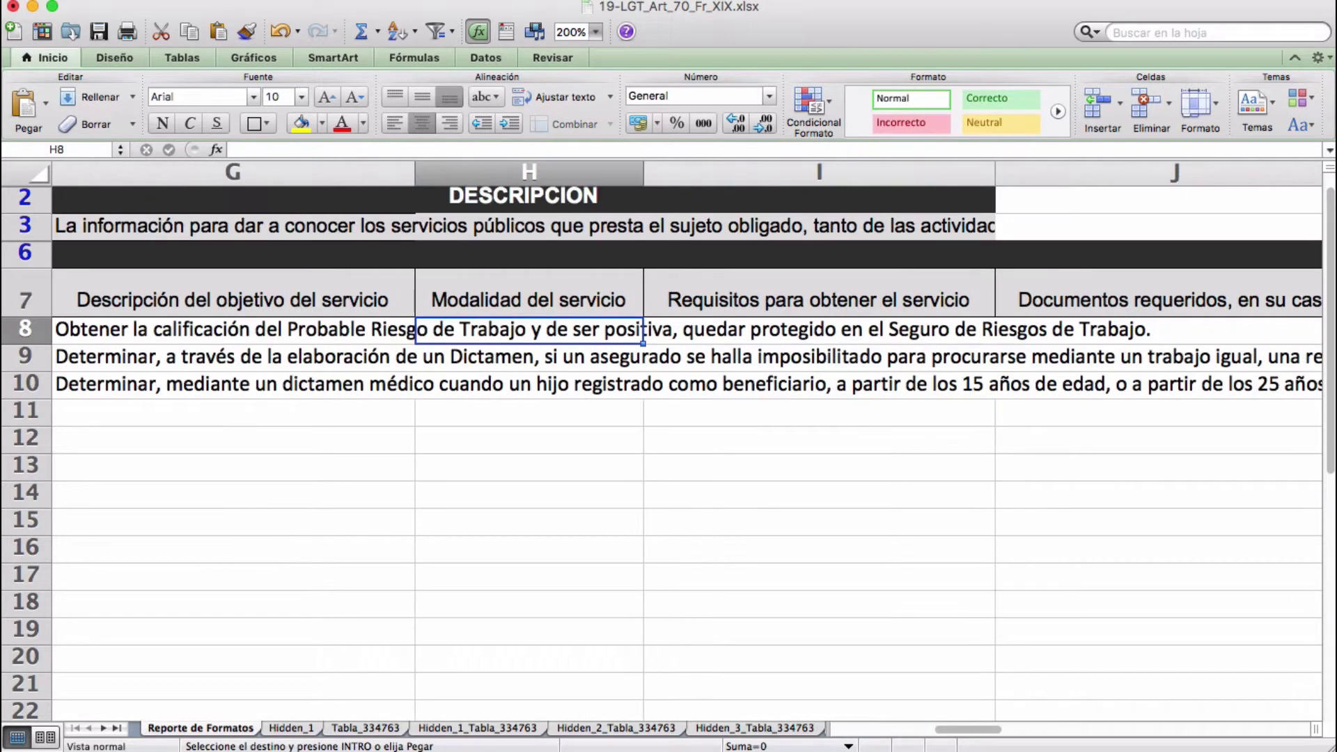
text(Presencial Presencial Presencial)
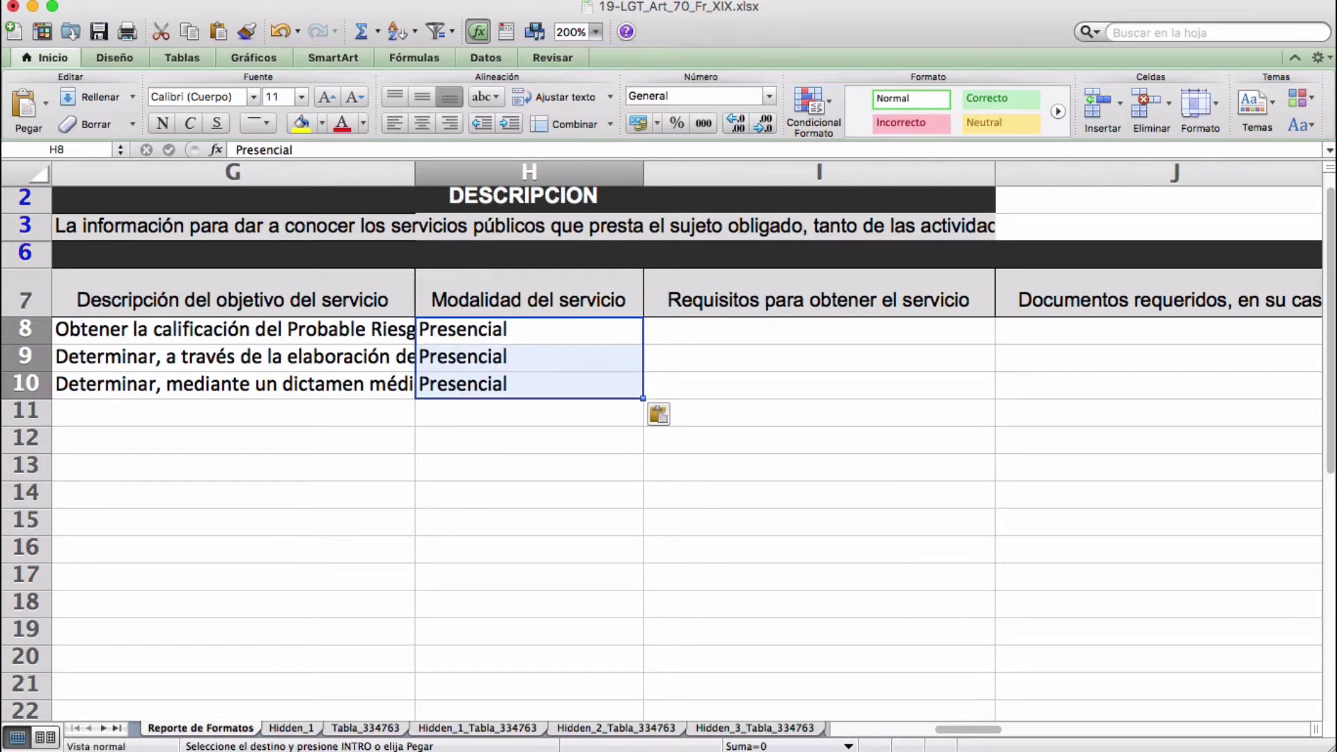
Step: Paste the service requirements into I8:I10 and the required identification documents into J8:J10
key(Right)
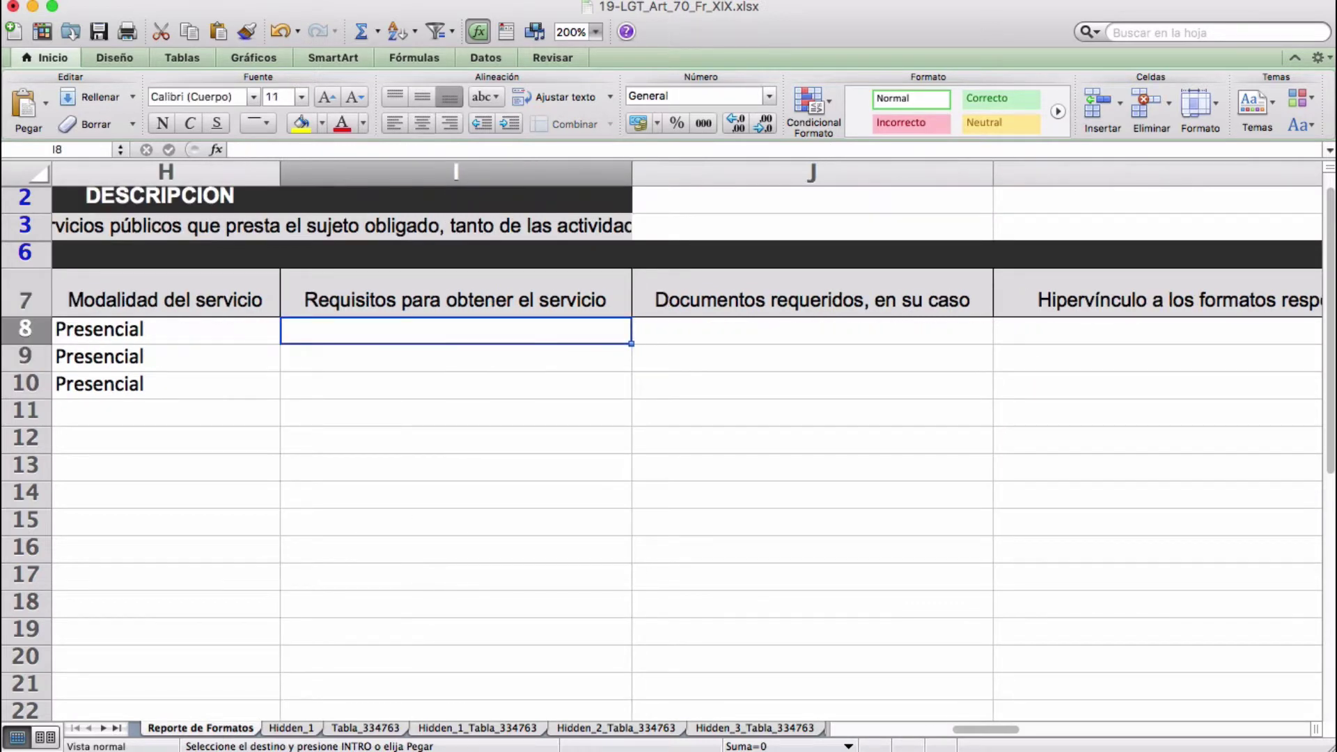
key(super+v)
key(Right)
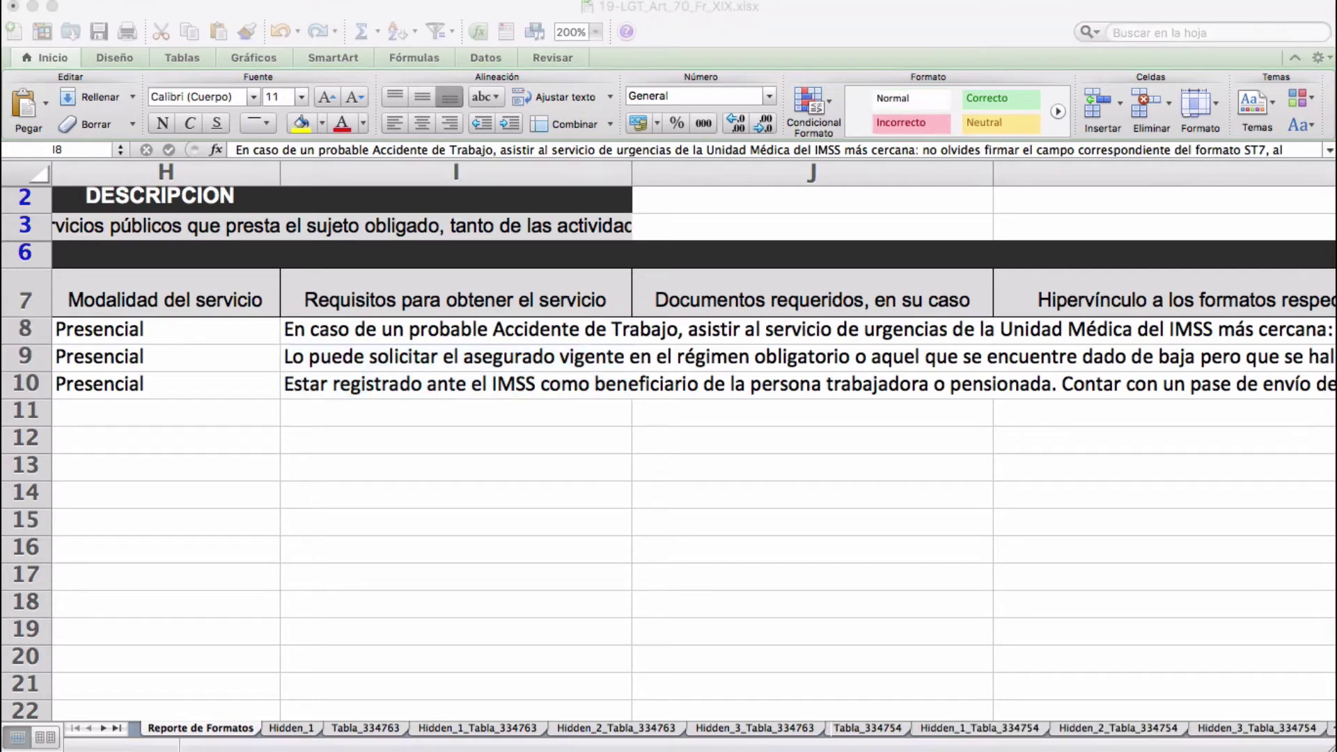
key(super+v)
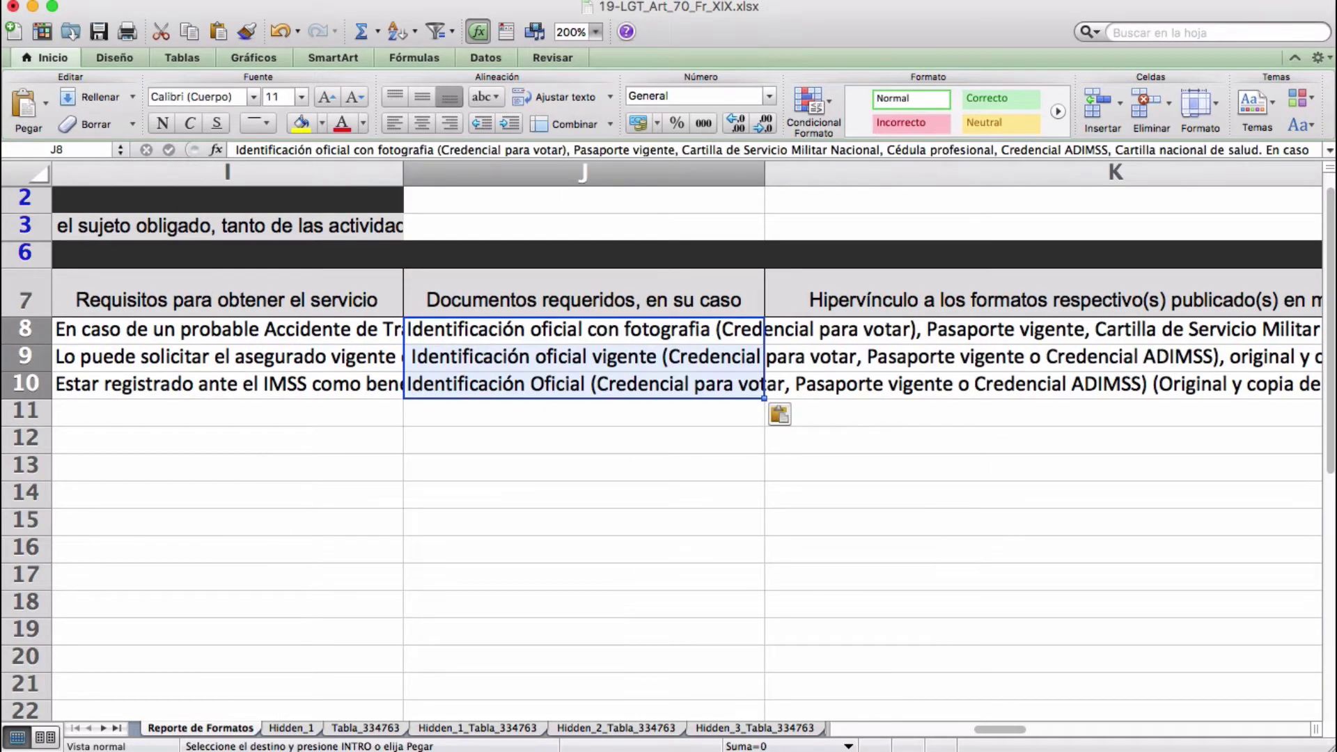
Step: Paste the blank hyperlink entries into K8:K10 and set Tiempo de respuesta in L8:L10 to "1 a 15 días hábiles"
key(Right)
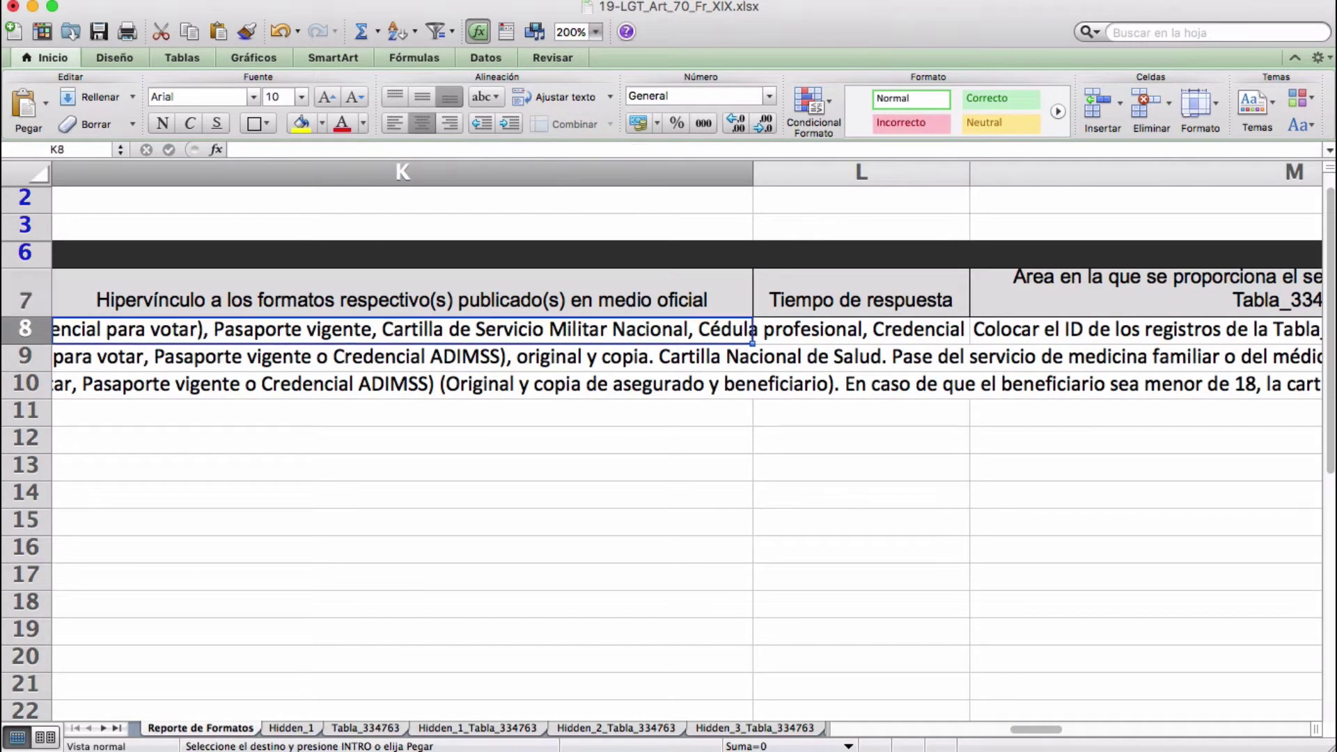
key(super+v)
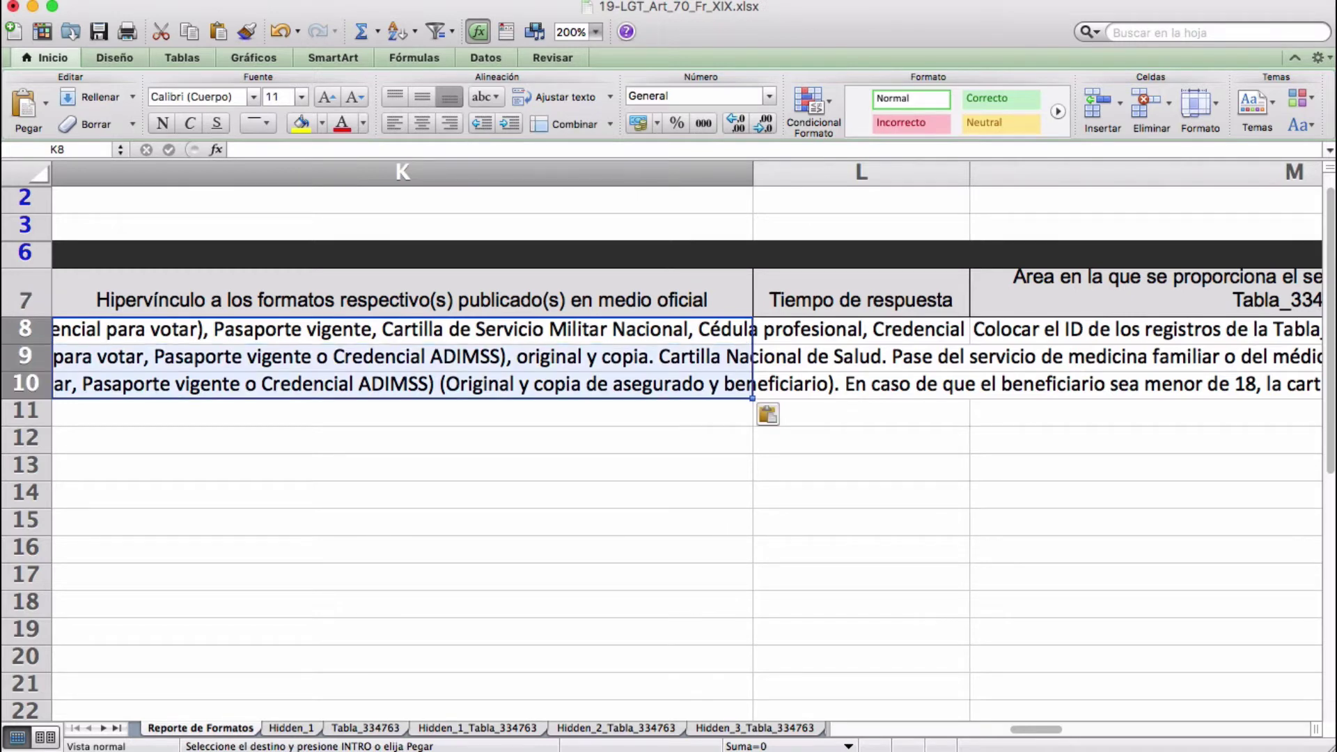
key(Right)
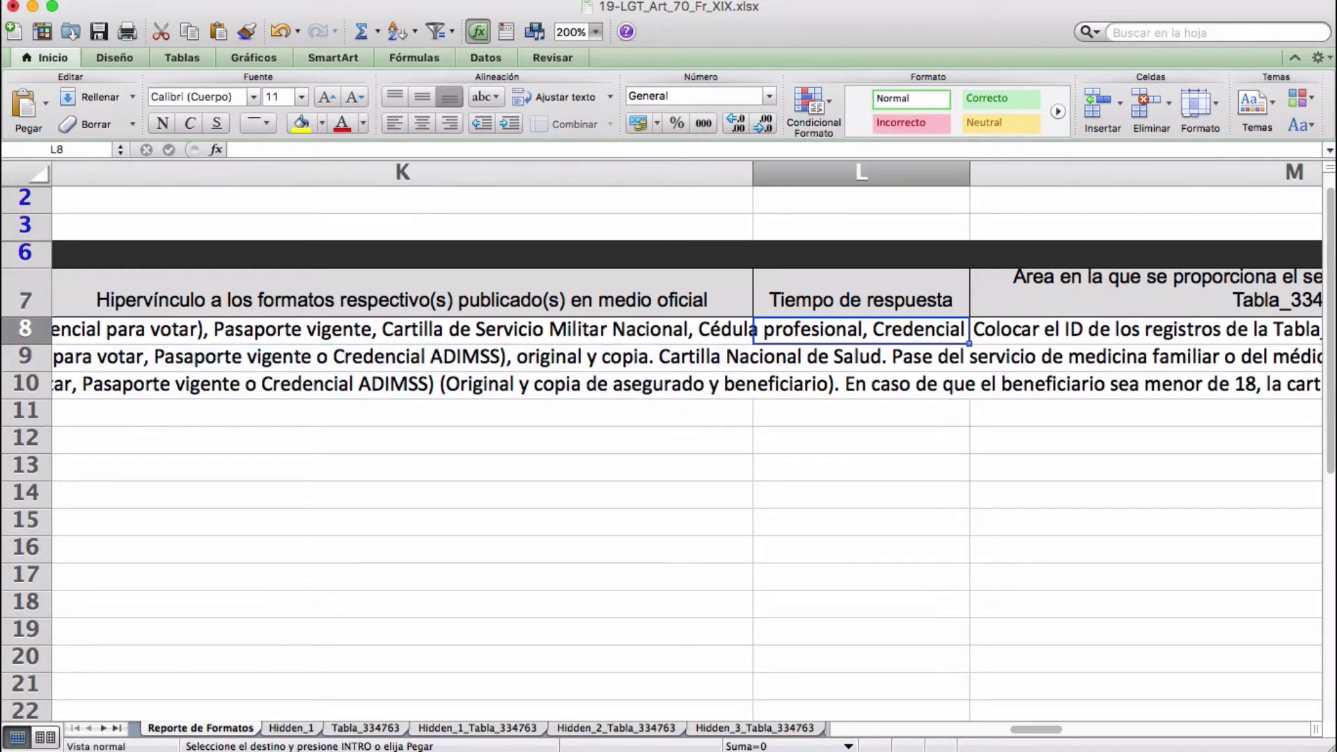
text(1 a 15 días hábiles 1 a 15 días hábiles 1 a 15 días hábiles)
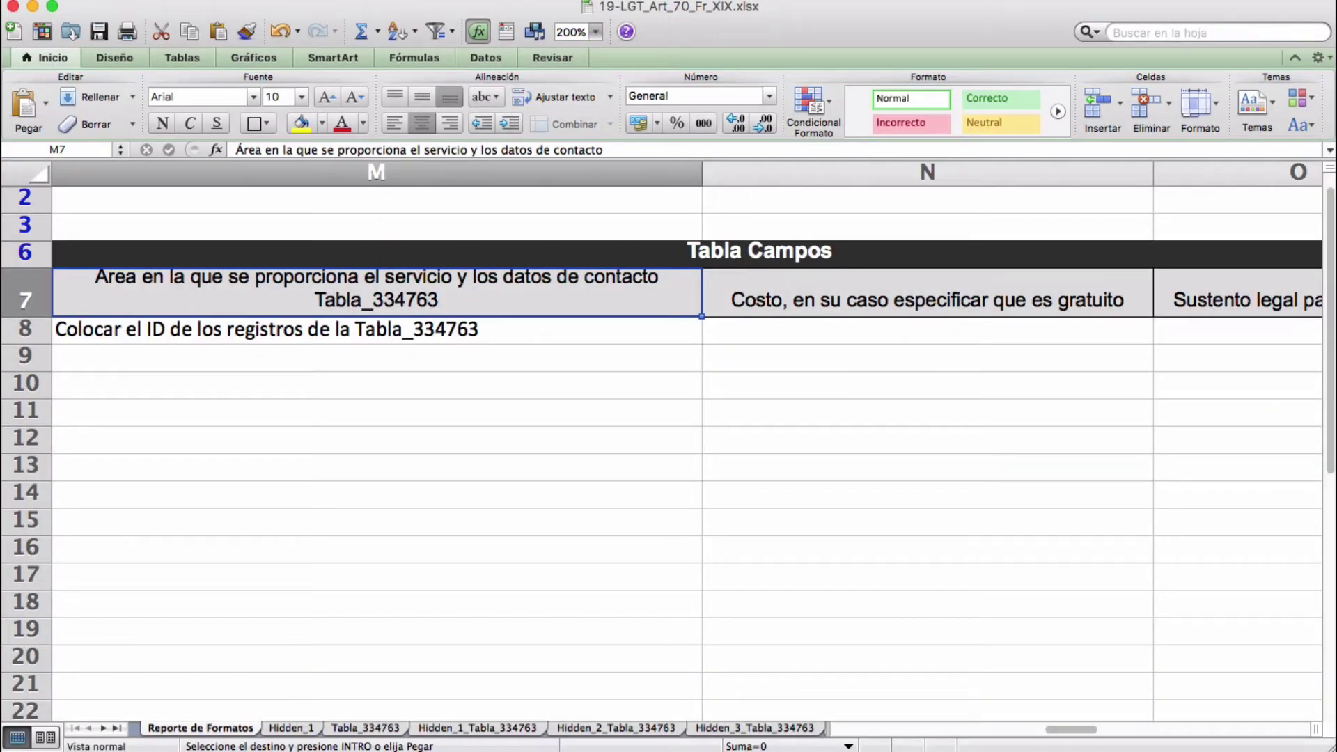
Step: Enter the Tabla_334763 record ID 274059465 in M8, M9 and M10
click(376, 330)
text(274059465)
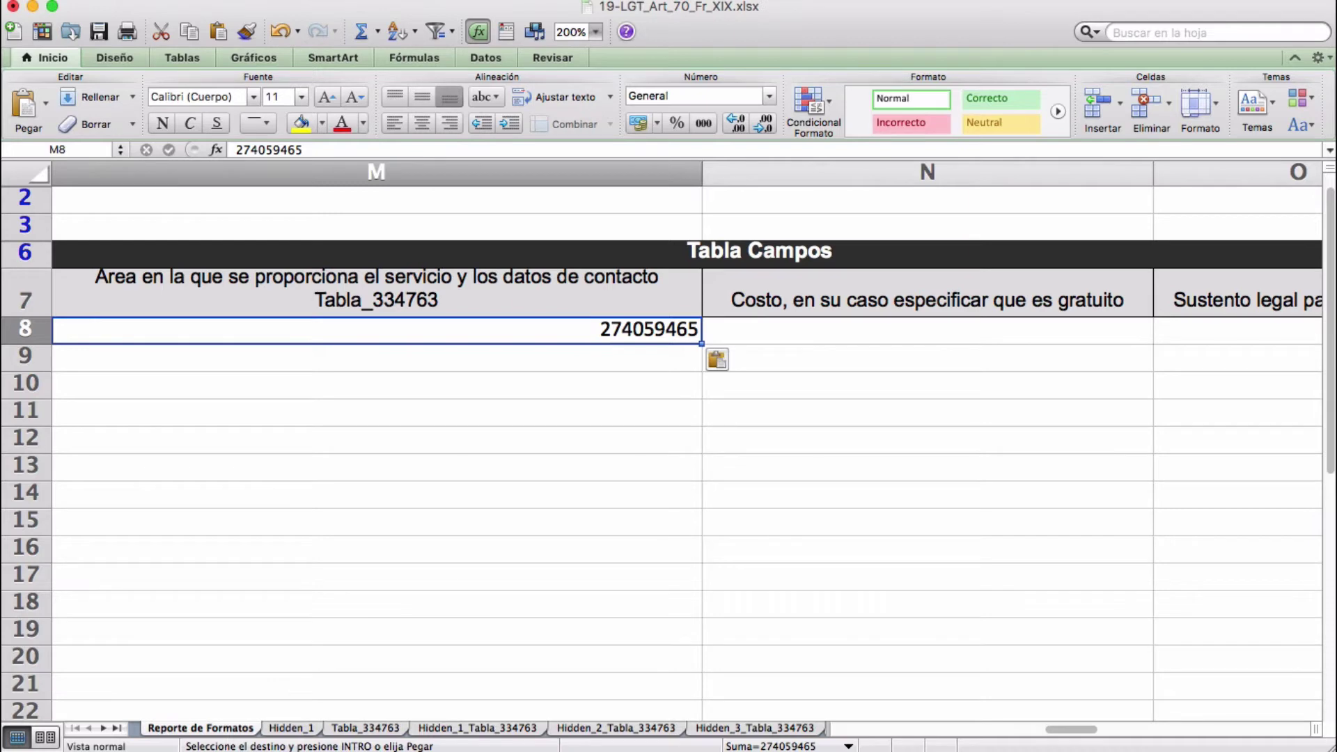
key(Down)
text(274059465)
key(Down)
text(274059465)
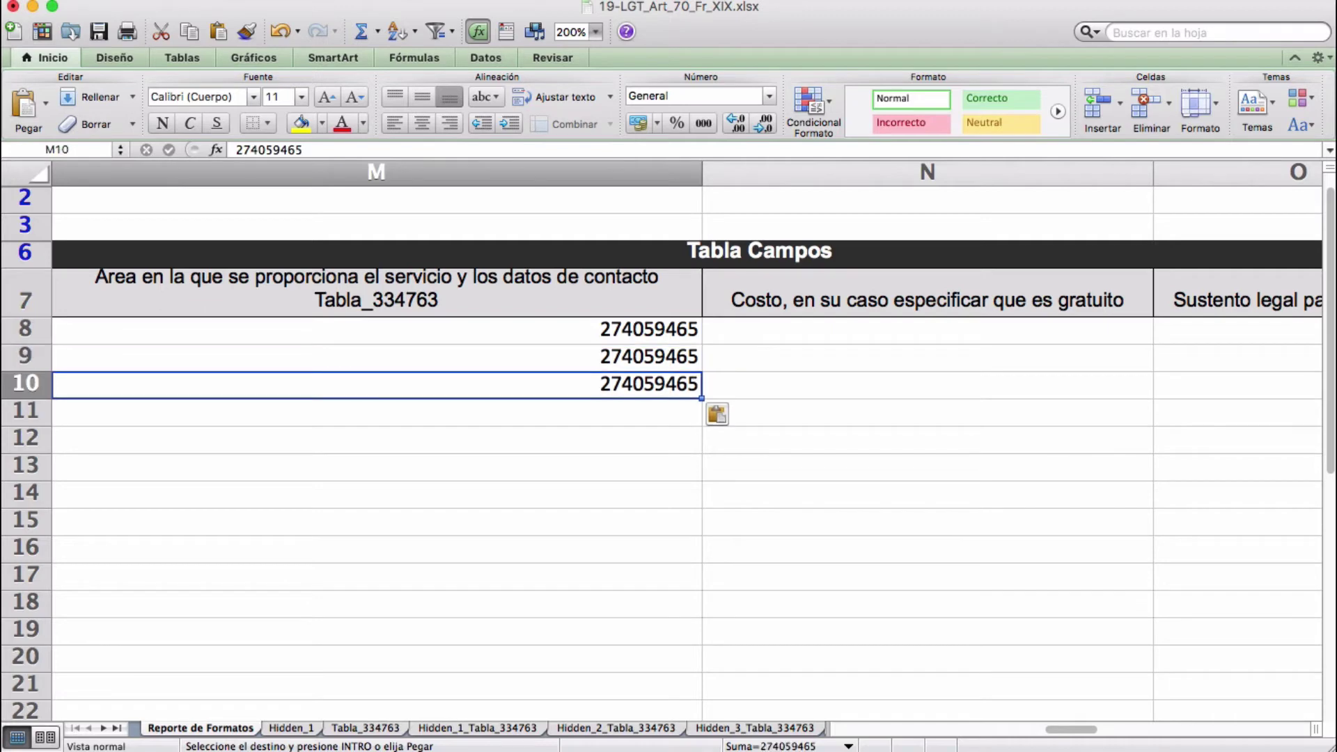
Step: Review the three related records in Tabla_334763, from the ID column across the address fields
key(super+Tab)
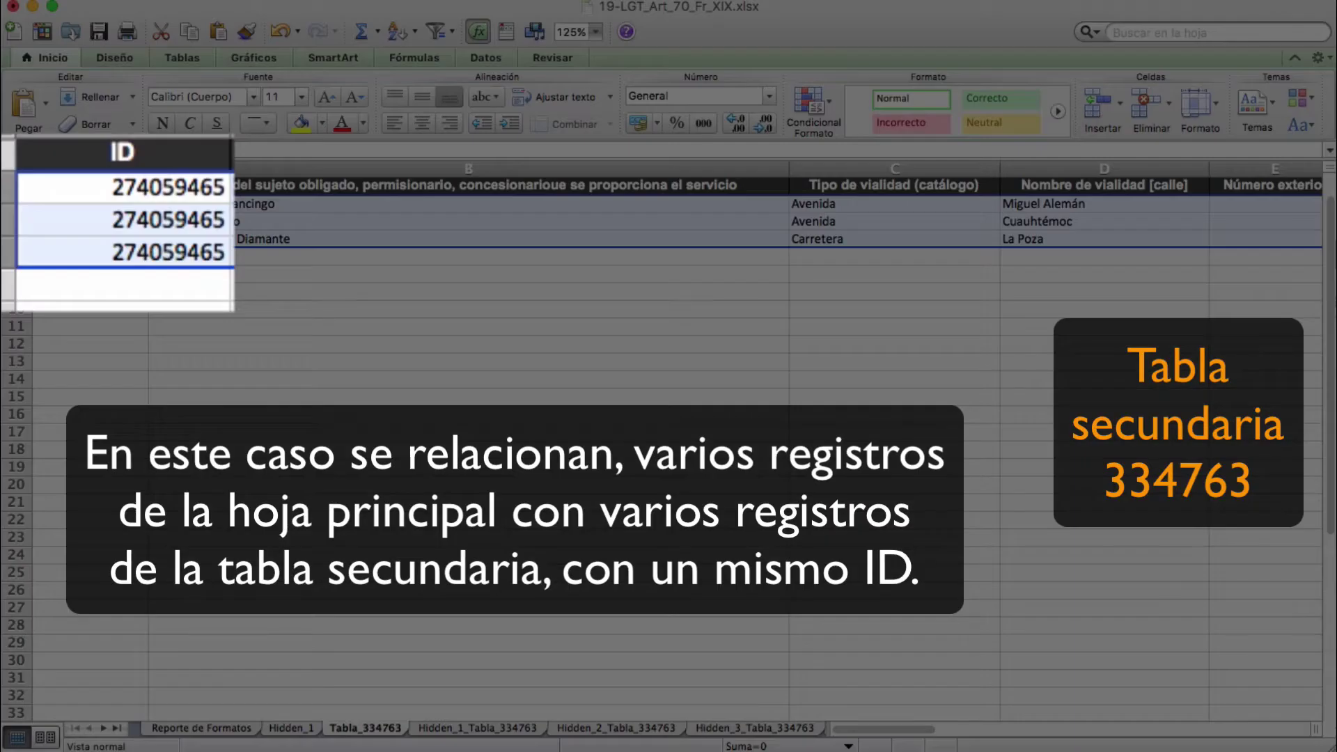
scroll(669, 348, right, 10)
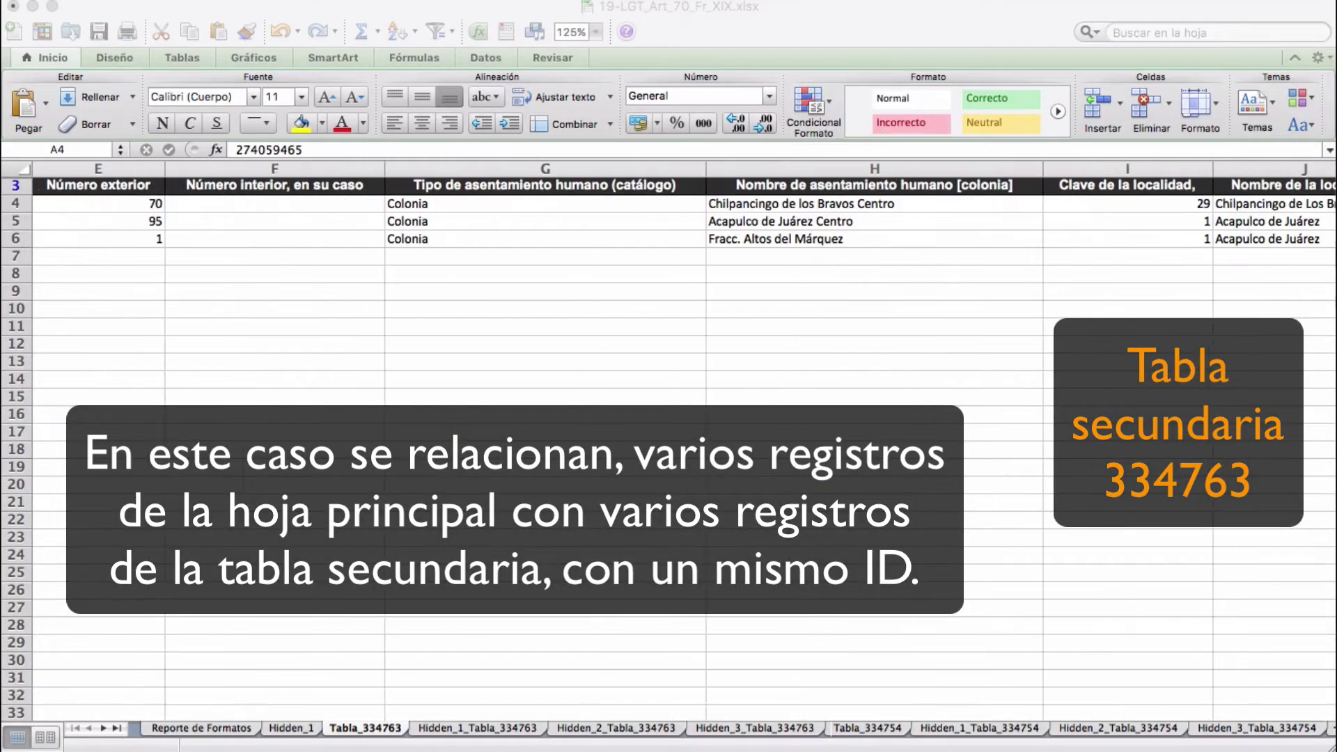
scroll(668, 348, right, 8)
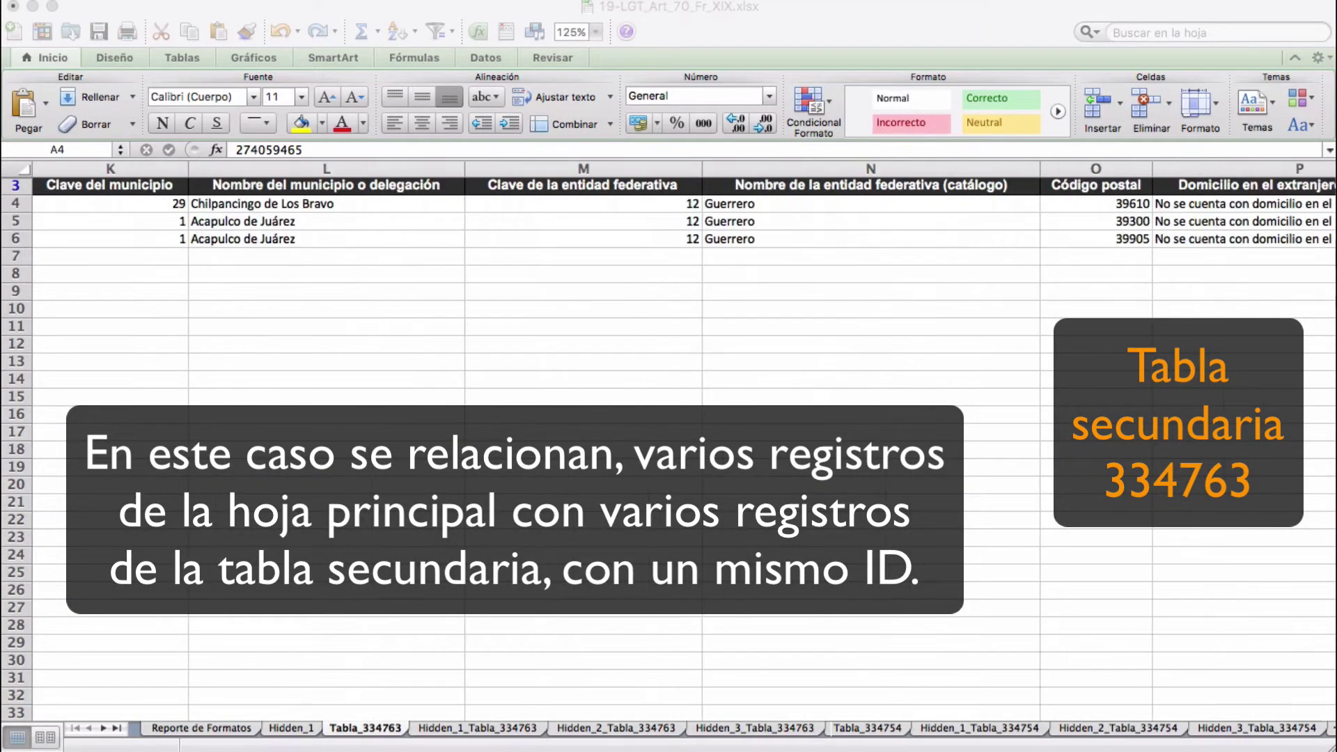
scroll(668, 348, right, 3)
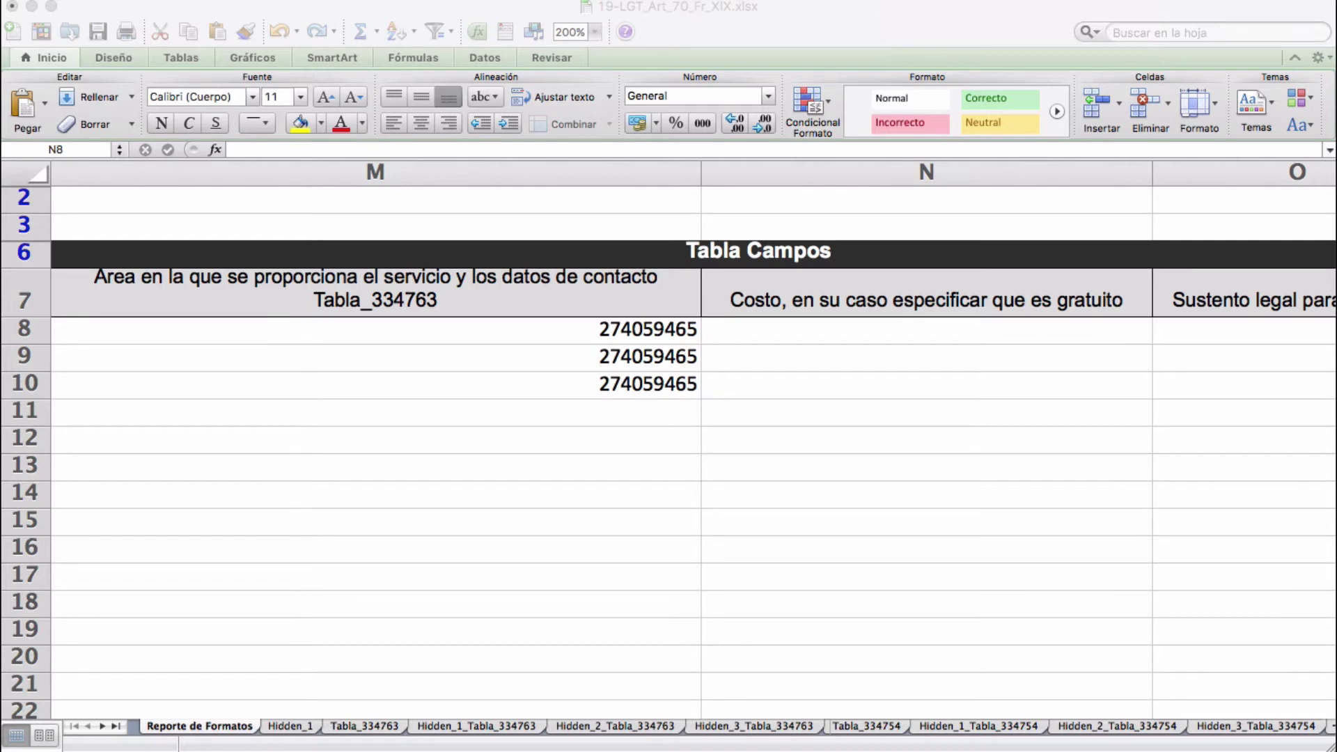
Step: Enter Gratuito for the cost in N8:N10 and for the place of payment in P8:P10, leaving Sustento legal blank
click(845, 334)
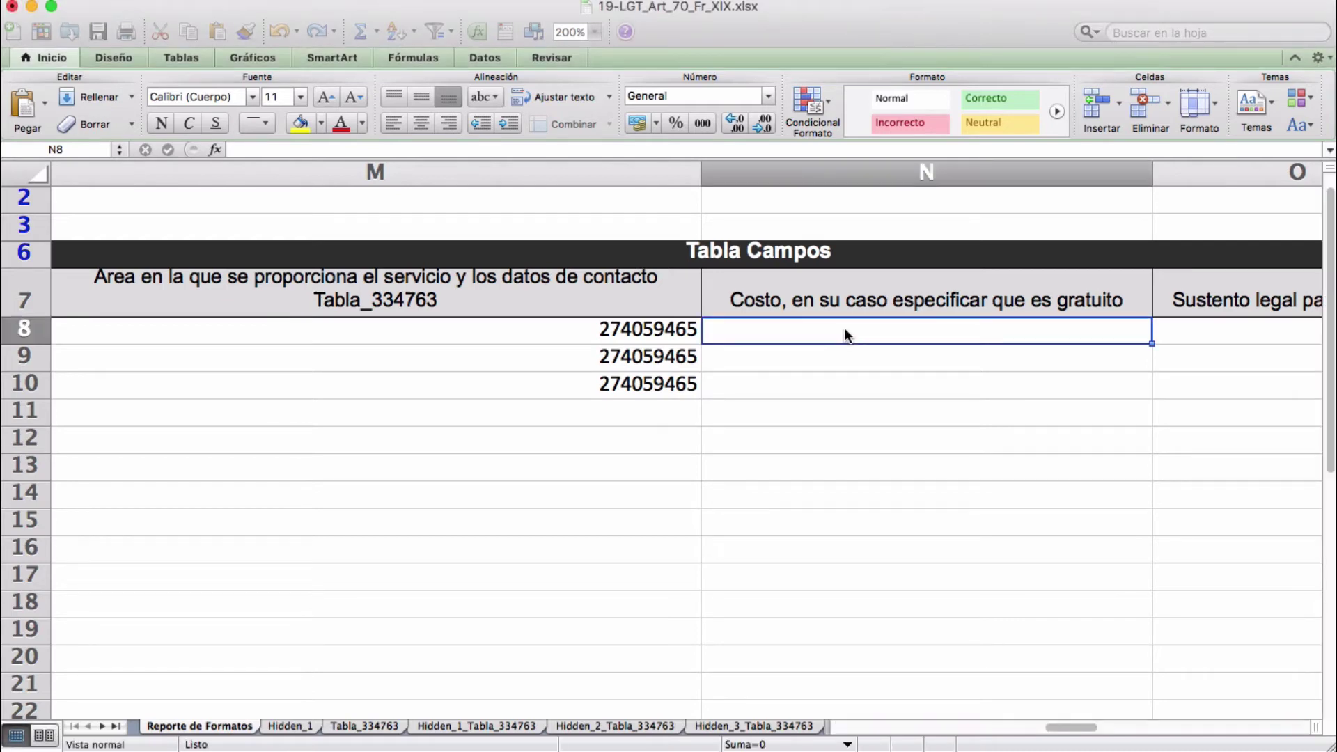
text(Gratuito Gratuito Gratuito)
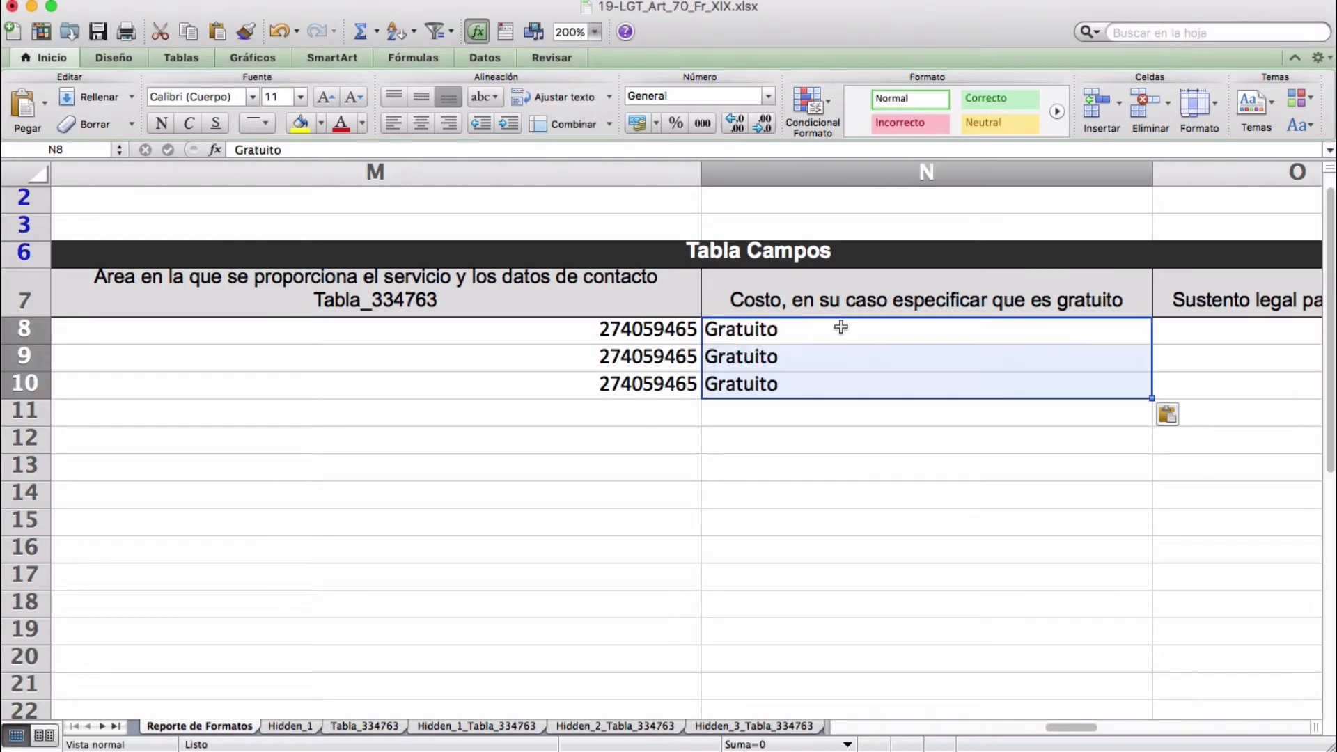
key(Right)
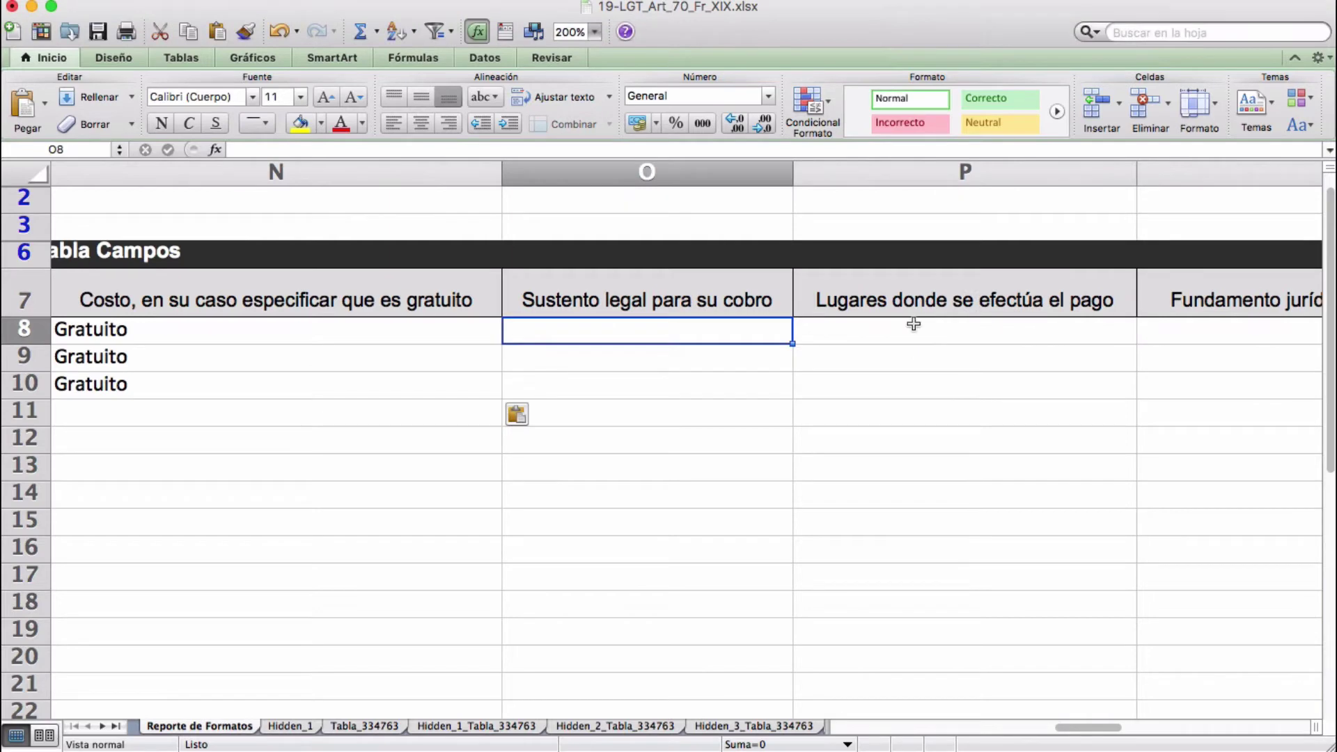
click(914, 327)
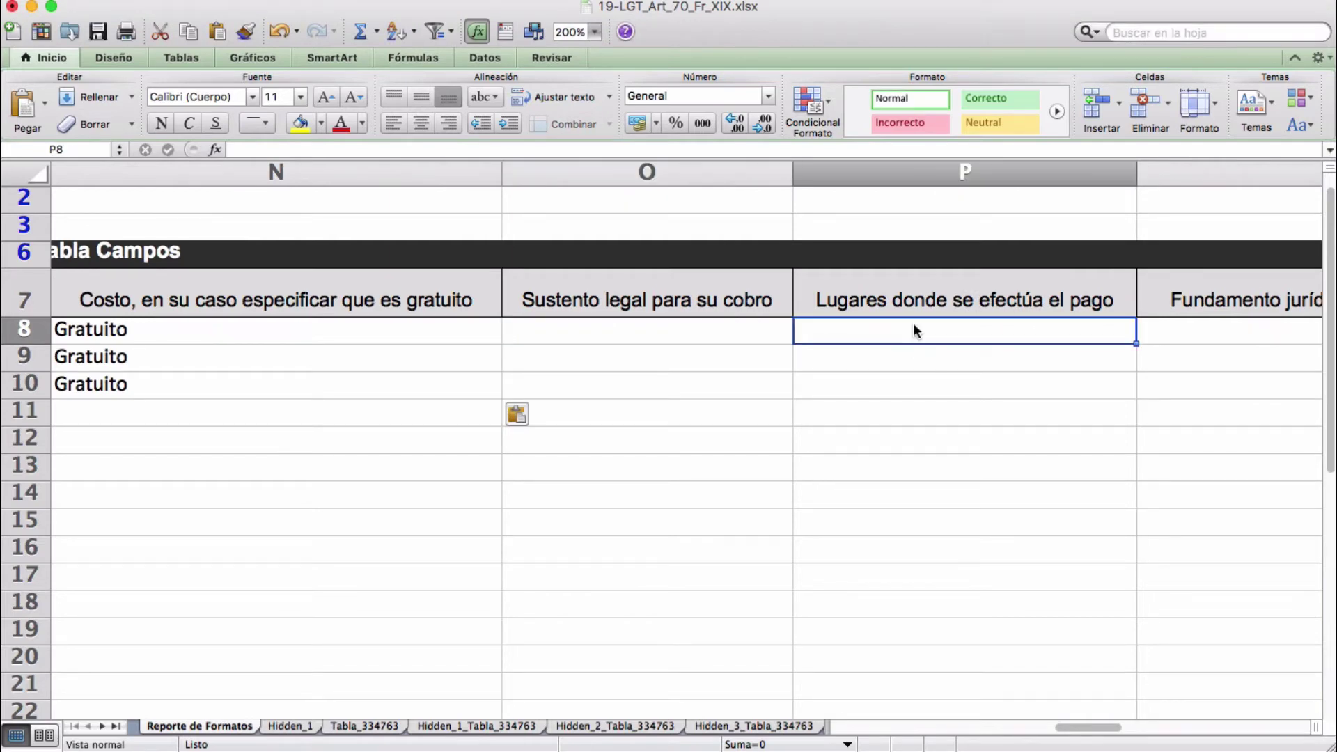
text(Gratuito Gratuito Gratuito)
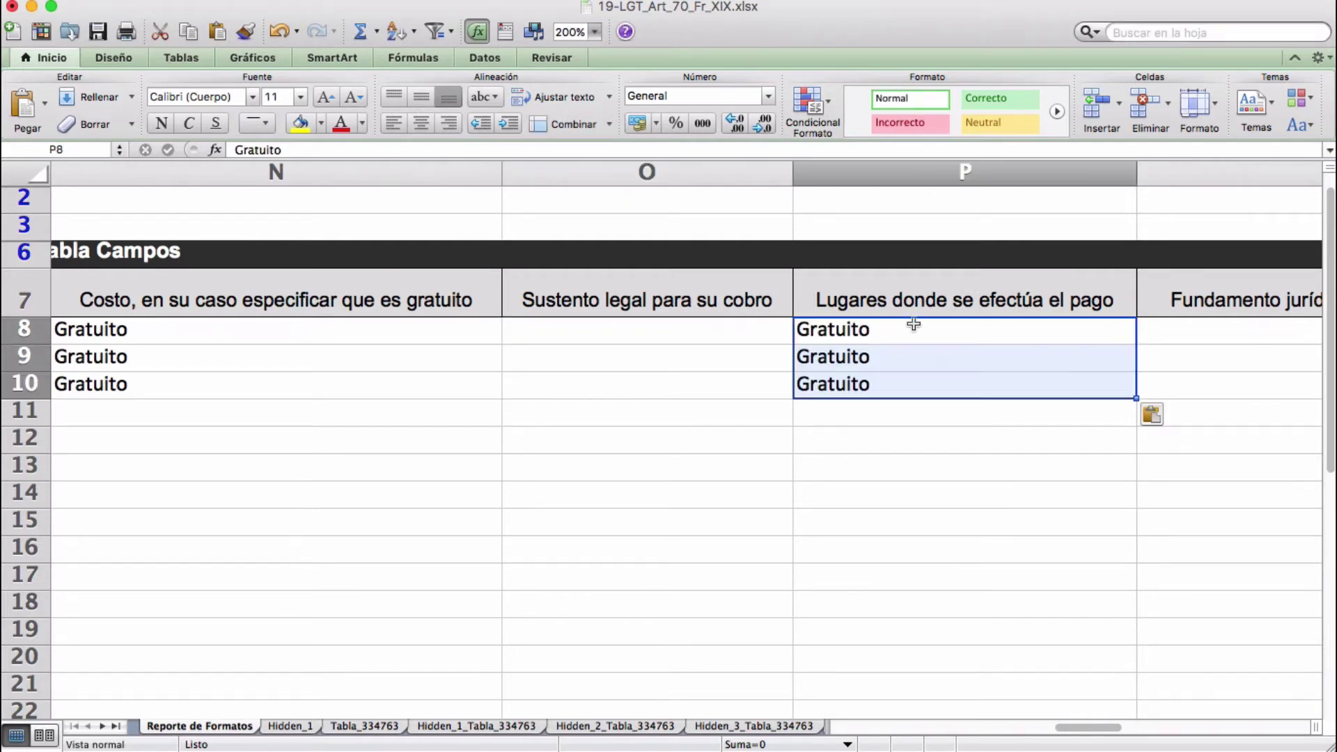
Step: Set the legal basis to Ley del Seguro Social in Q8:Q10, adding Reglamento de Prestaciones Médicas del Instituto Mexicano del Seguro Social in Q9 and Q10
key(Right)
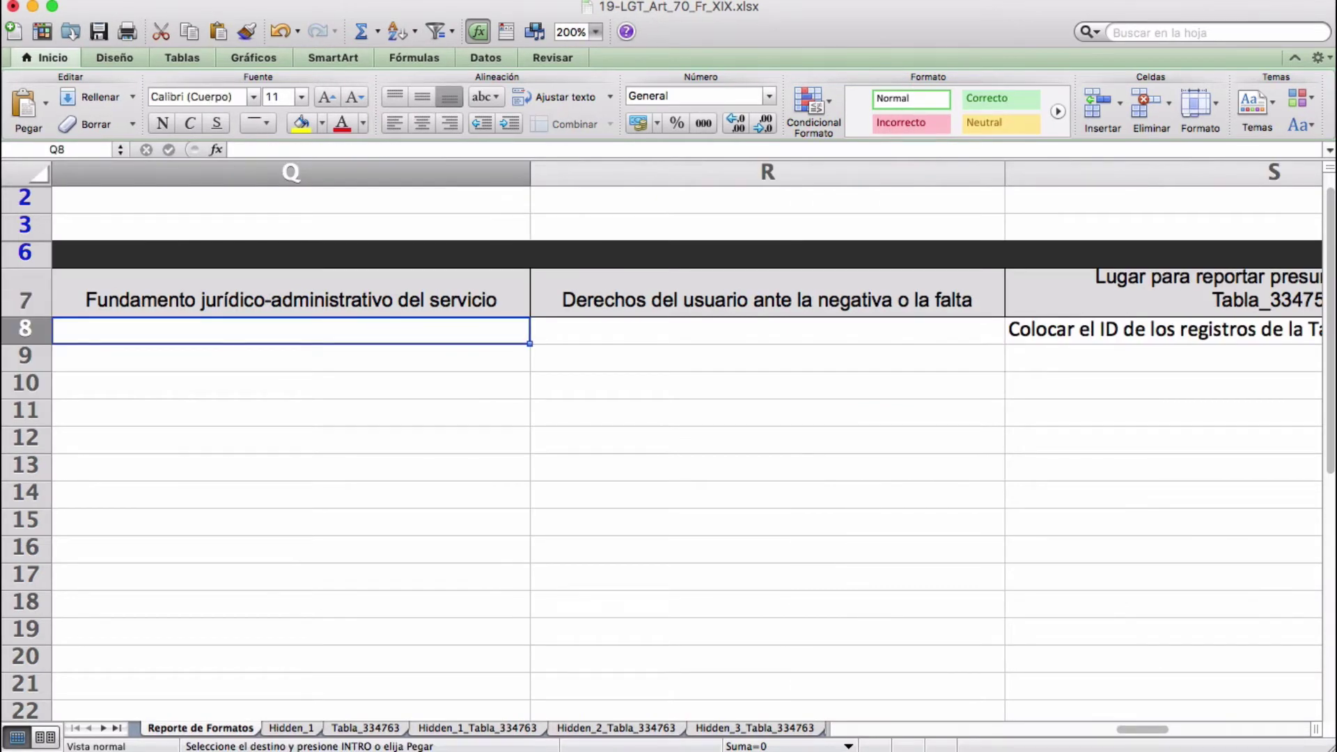
text(Ley del Seguro Social Ley del Seguro Social  Reglamento de Prestaciones Médicas del Instituto Mexicano del Seguro Social Ley del Seguro Social Reglamento de Prestaciones Médicas del Instituto Mexicano del Seguro Social)
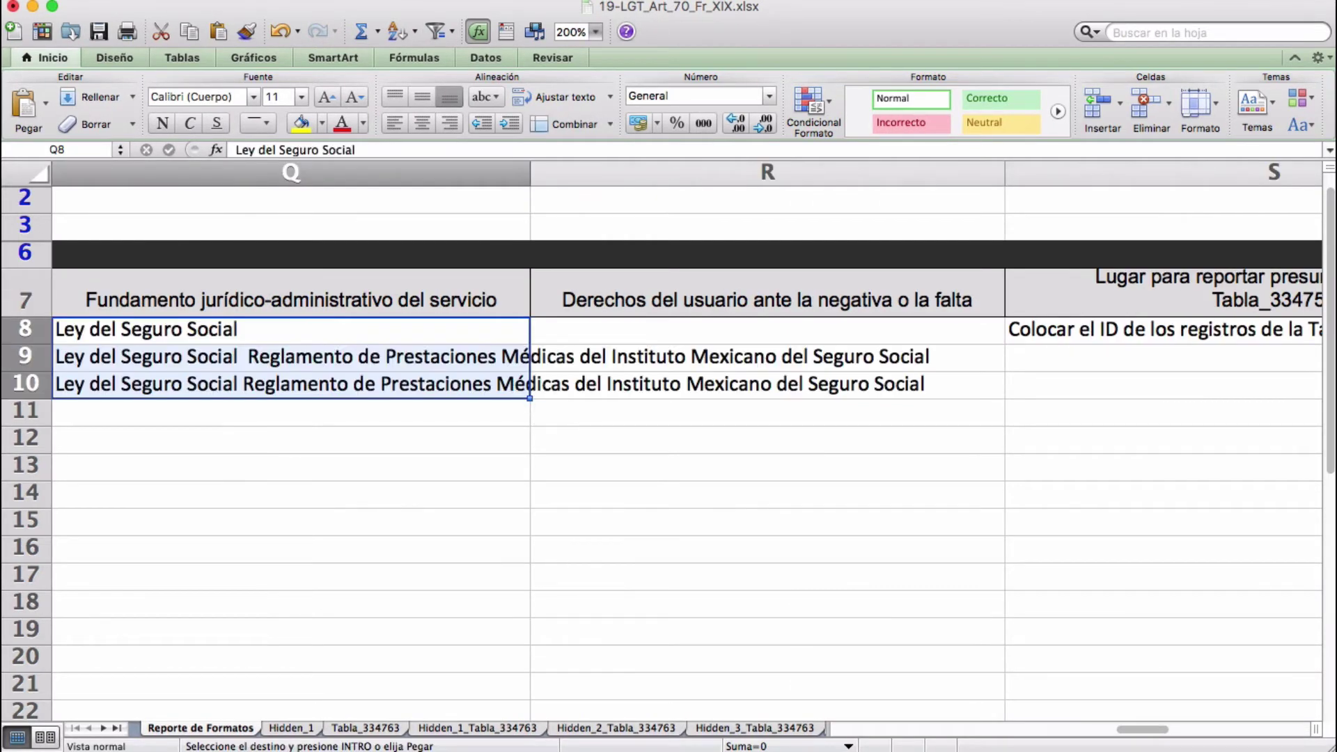
Step: Set the user's rights in R8:R10 to "Interponer Recurso de Inconformidad ante el H. Consejo Consultivo Delegacional", with "Interponer el" in R8
key(Up)
key(Right)
key(Down)
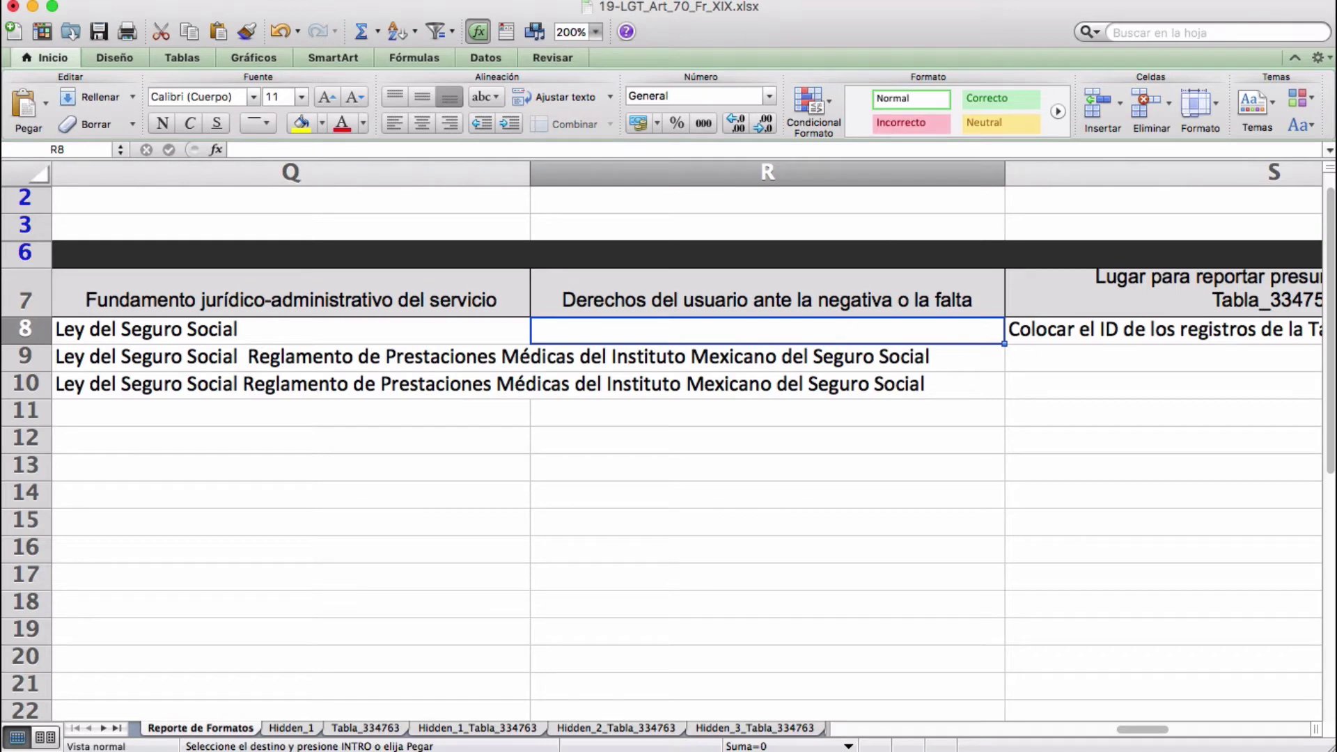
text(Interponer el Recurso de Inconformidad ante el H. Consejo Consultivo Delegacional Interponer Recurso de Inconformidad ante el H. Consejo Consultivo Delegacional Interponer Recurso de Inconformidad ante el H. Consejo Consultivo Delegacional)
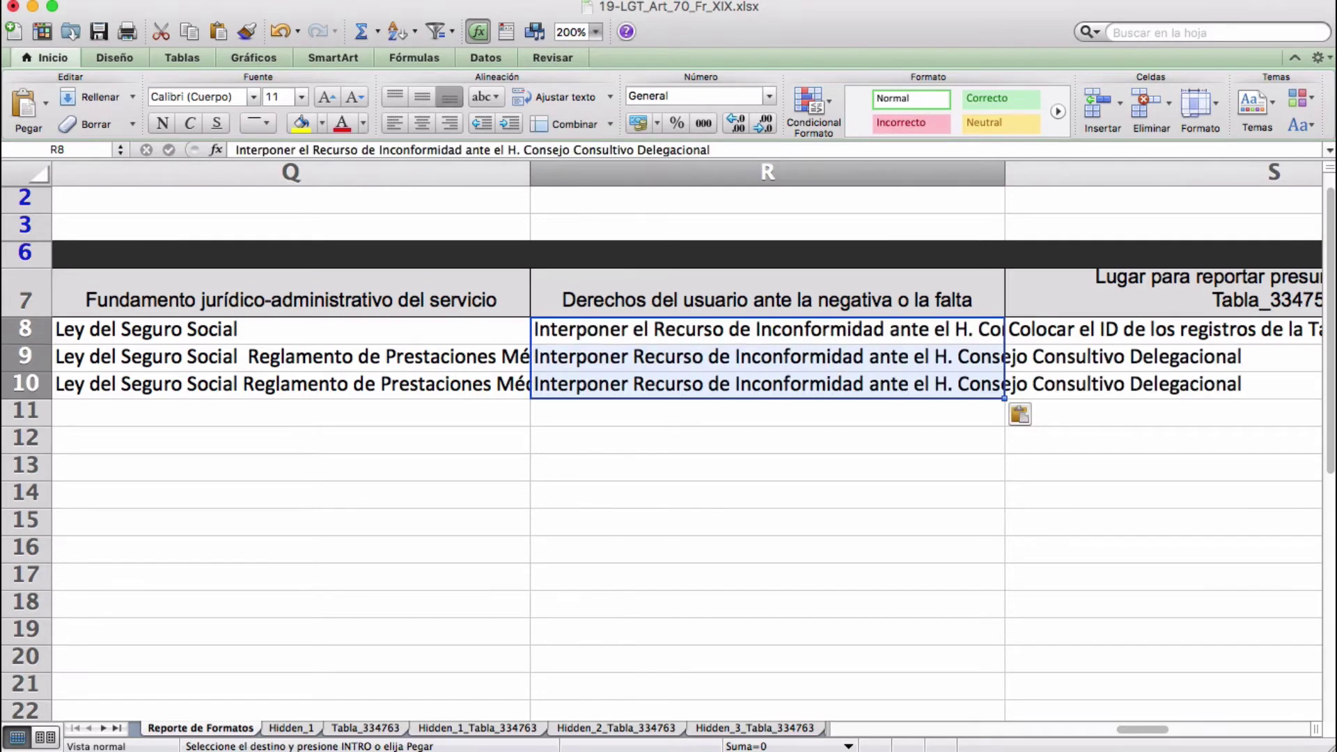
Step: Enter the Tabla_334754 record ID 274059465 in S8, S9 and S10
key(Up)
key(Right)
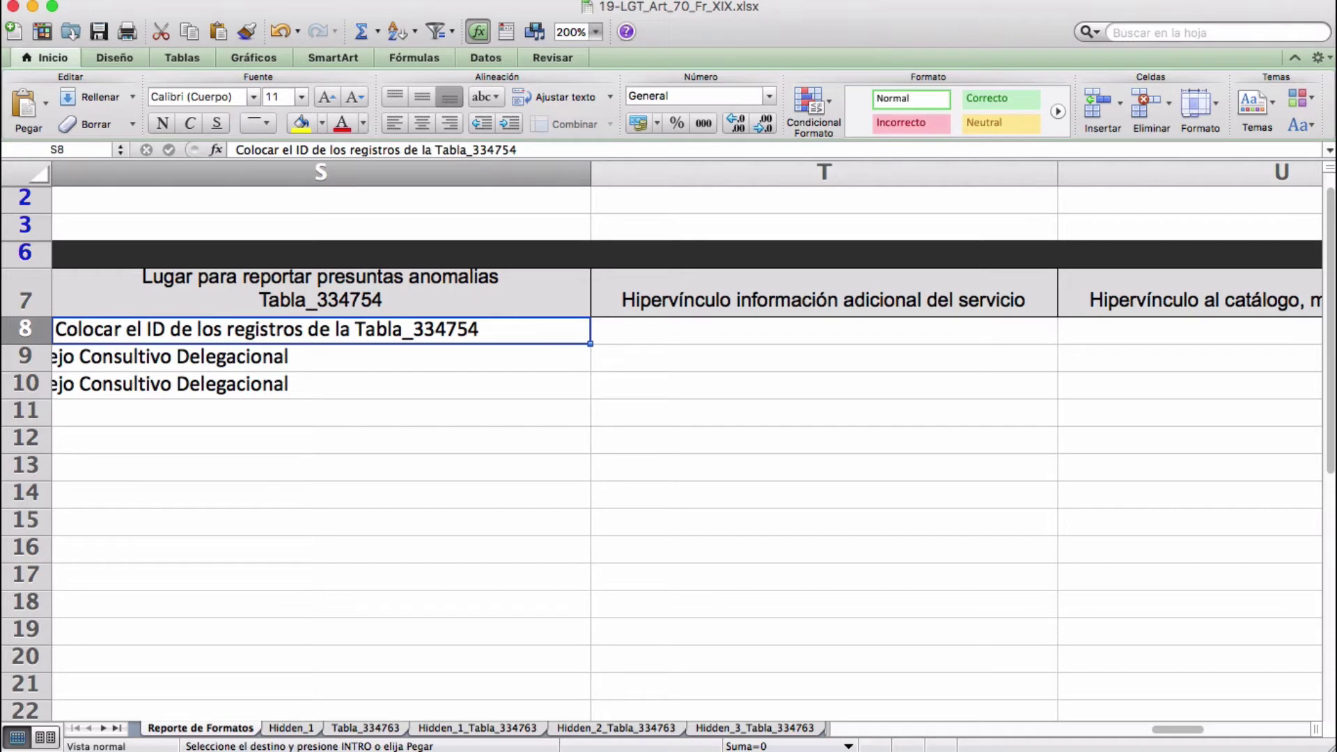
key(shift+Down)
key(shift+Down)
key(super+v)
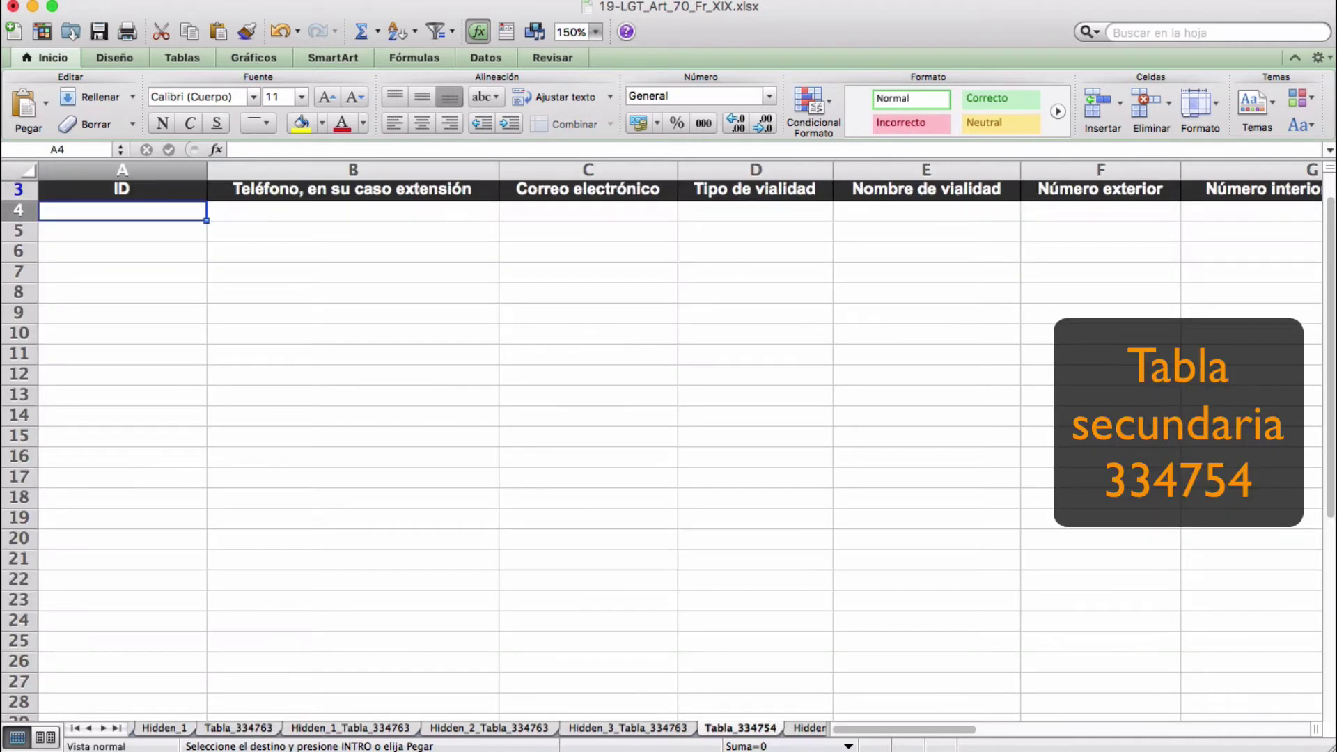
key(super+v)
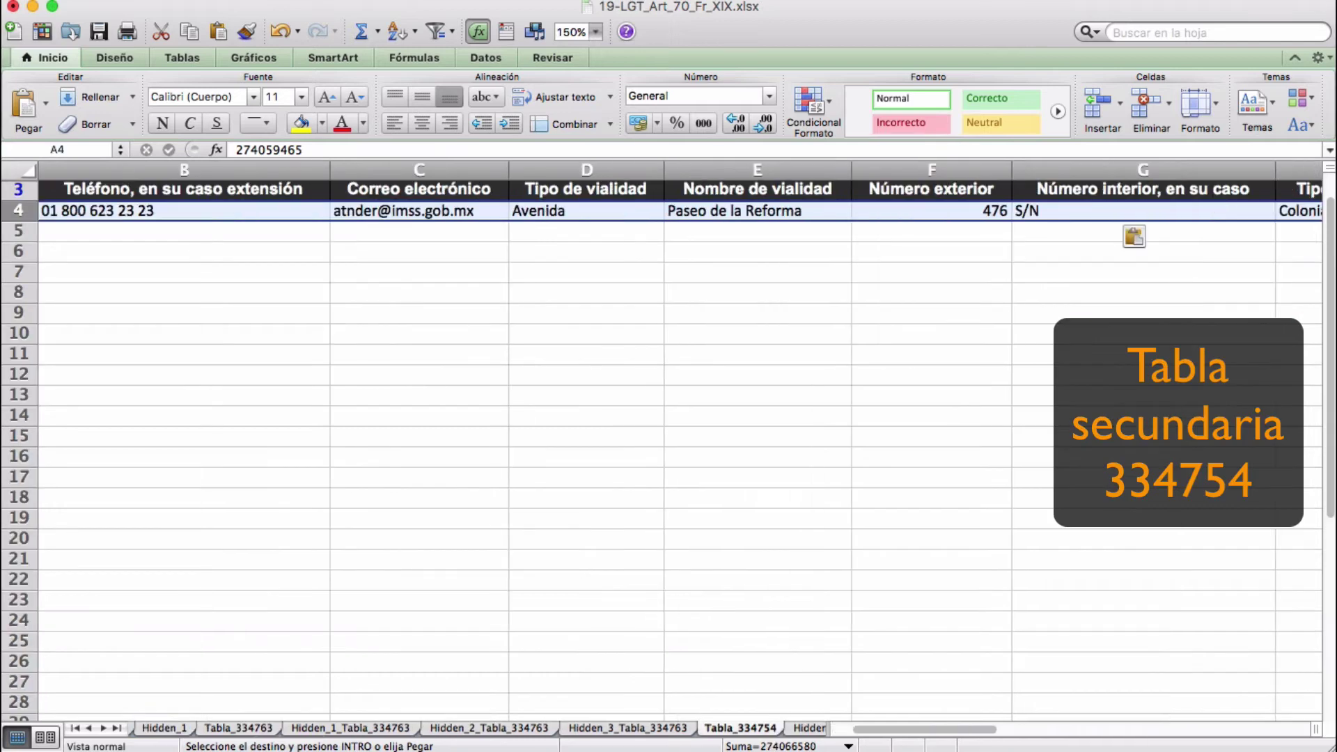
scroll(668, 445, right, 10)
scroll(668, 445, right, 12)
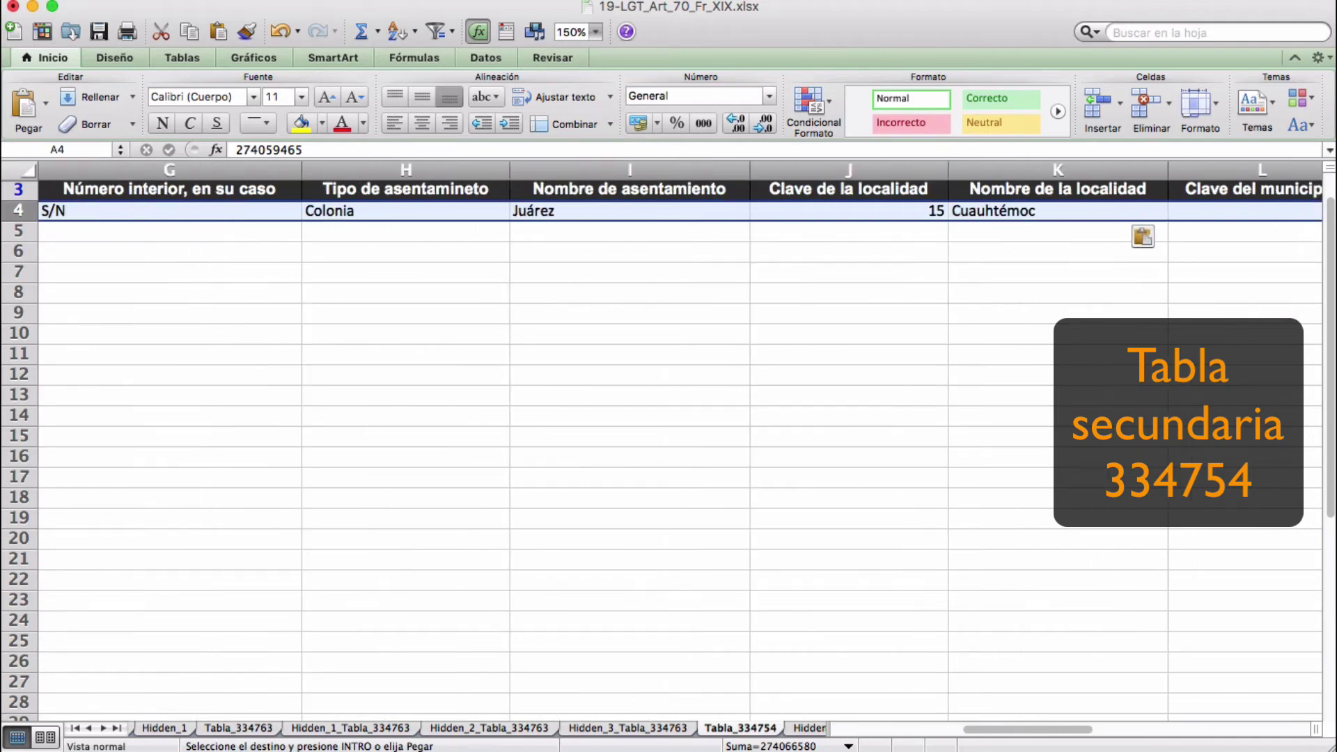
scroll(668, 446, right, 6)
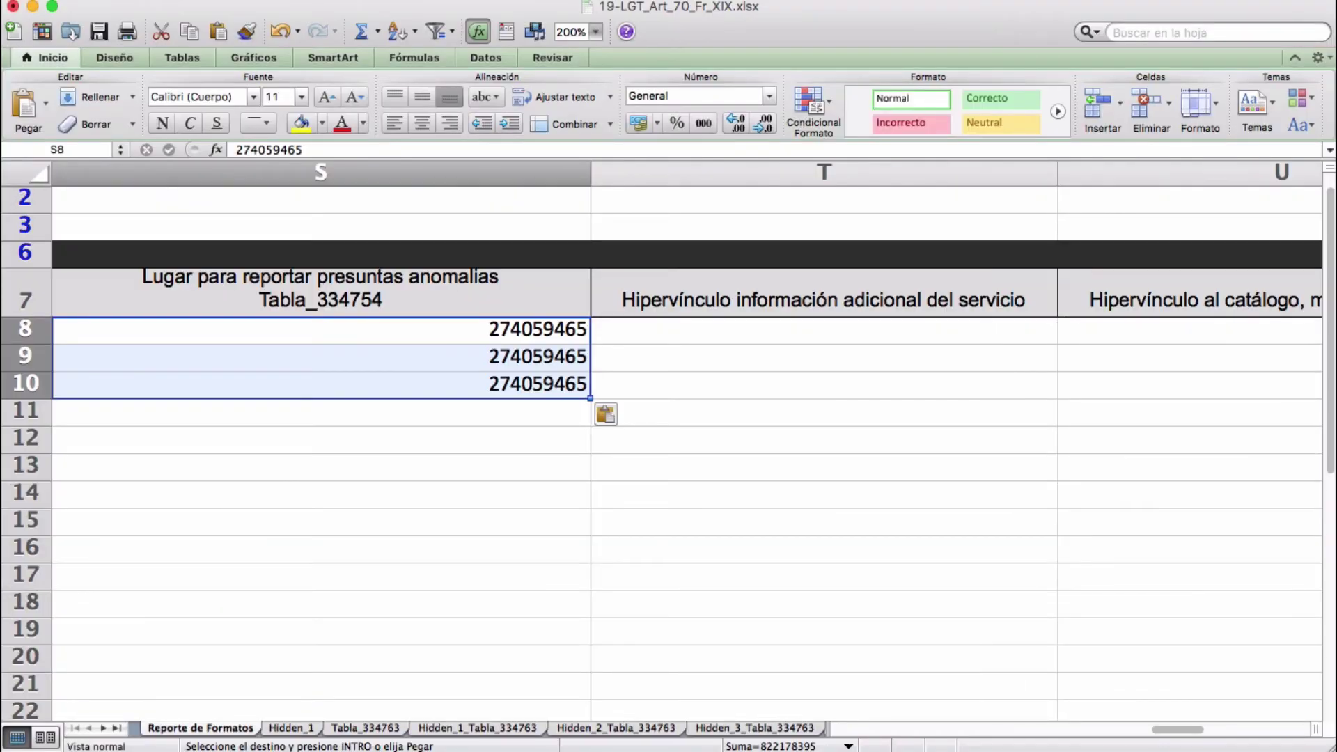
click(823, 330)
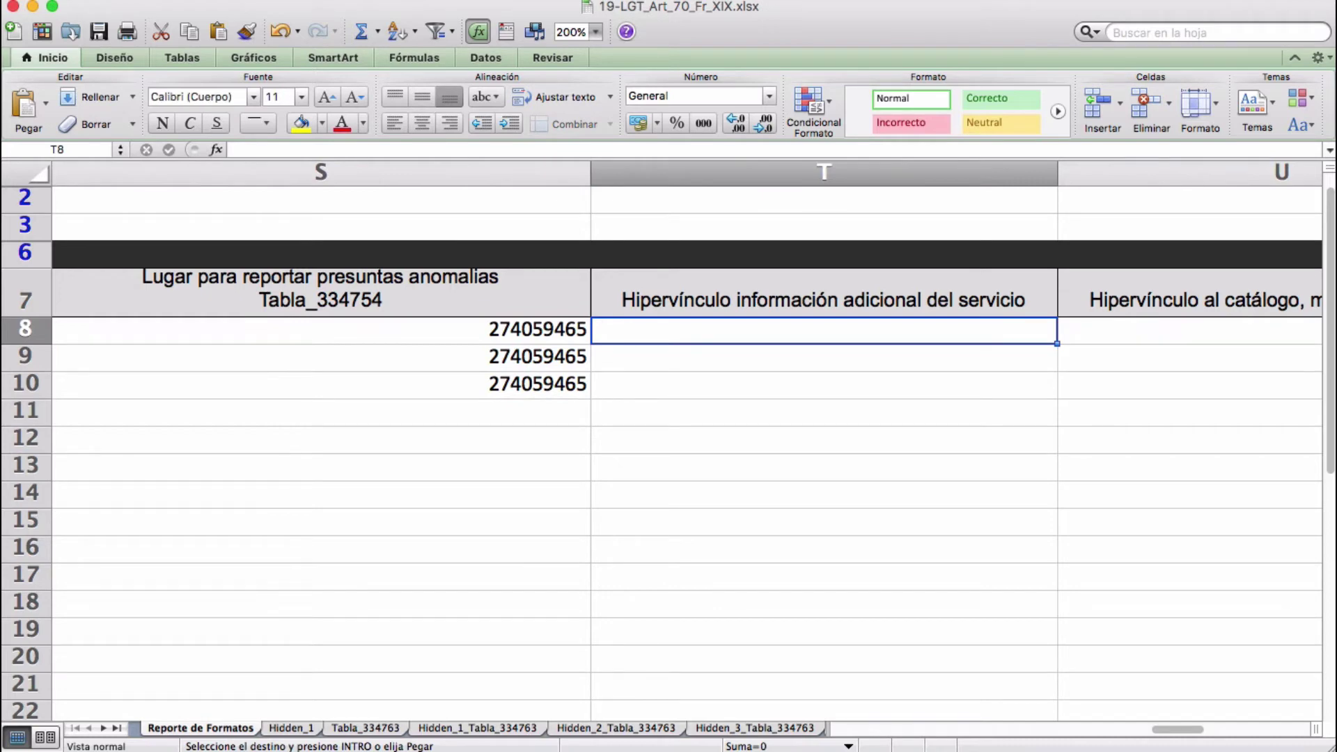
text(http://www.imss.gob.mx/tramites/imss03008 http://www.imss.gob.mx/tramites/imss03009 http://www.imss.gob.mx/tramites/imss03010)
key(Right)
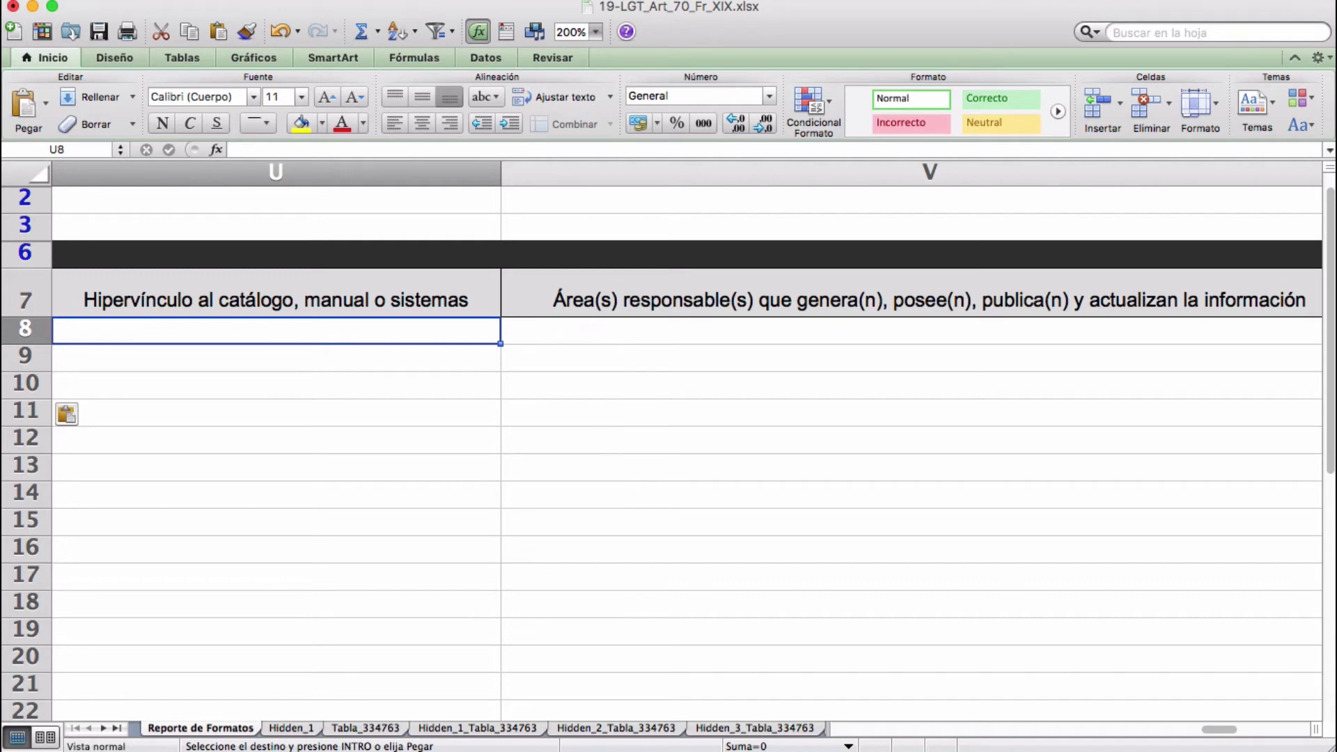
Step: Leave the catalogue hyperlink blank and set the responsible area in V8:V10 to Dirección de Prestaciones Económicas y Sociales
key(Right)
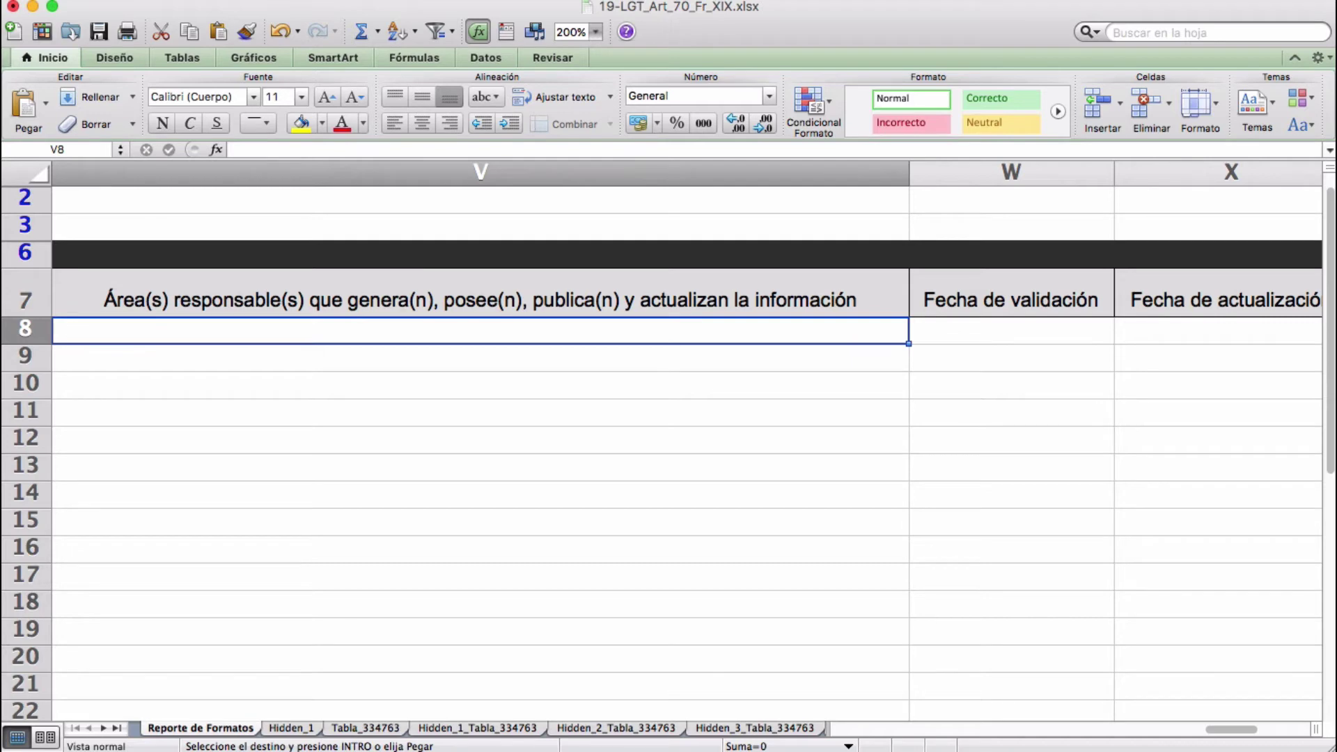
text(Dirección de Prestaciones Económicas y Sociales Dirección de Prestaciones Económicas y Sociales Dirección de Prestaciones Económicas y Sociales)
key(Right)
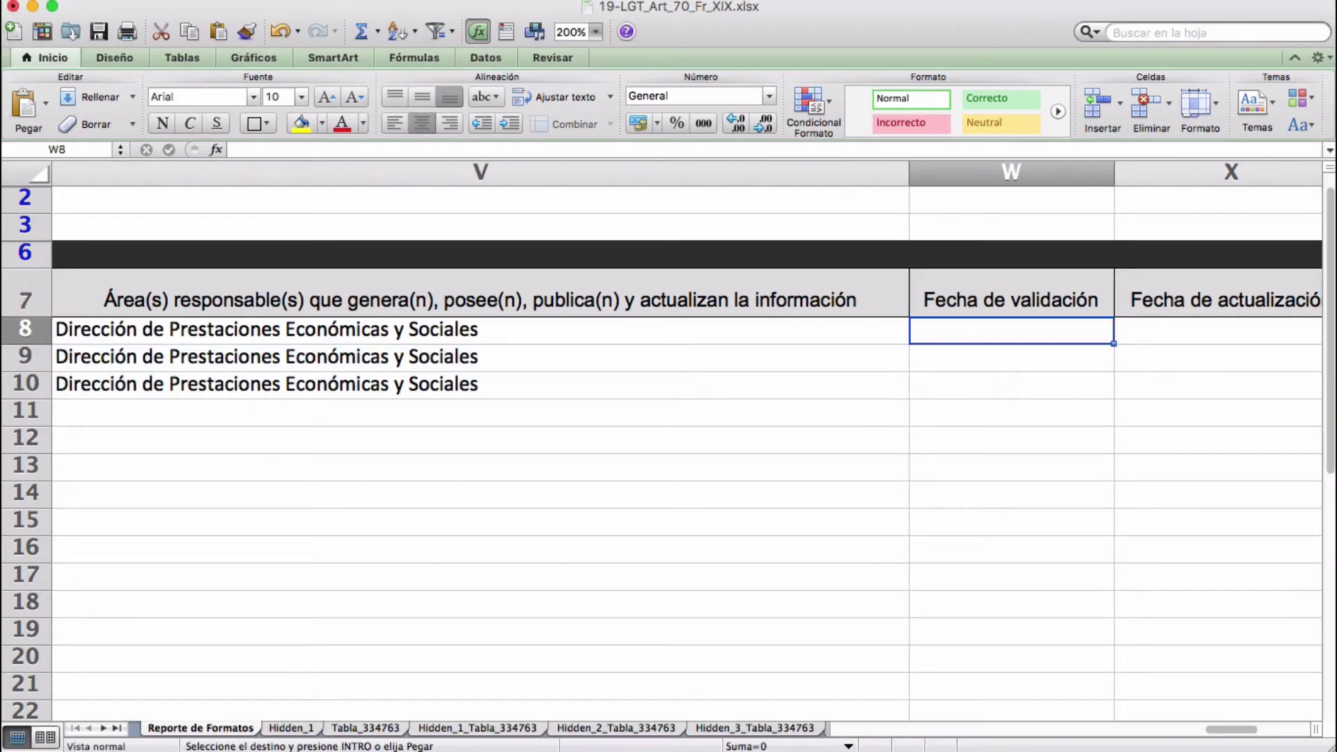
Step: Set Fecha de validación to 27/06/18 in W8:W10 and Fecha de actualización to 28/06/18 in X8:X10
text(27/06/18 27/06/18 27/06/18)
click(1231, 299)
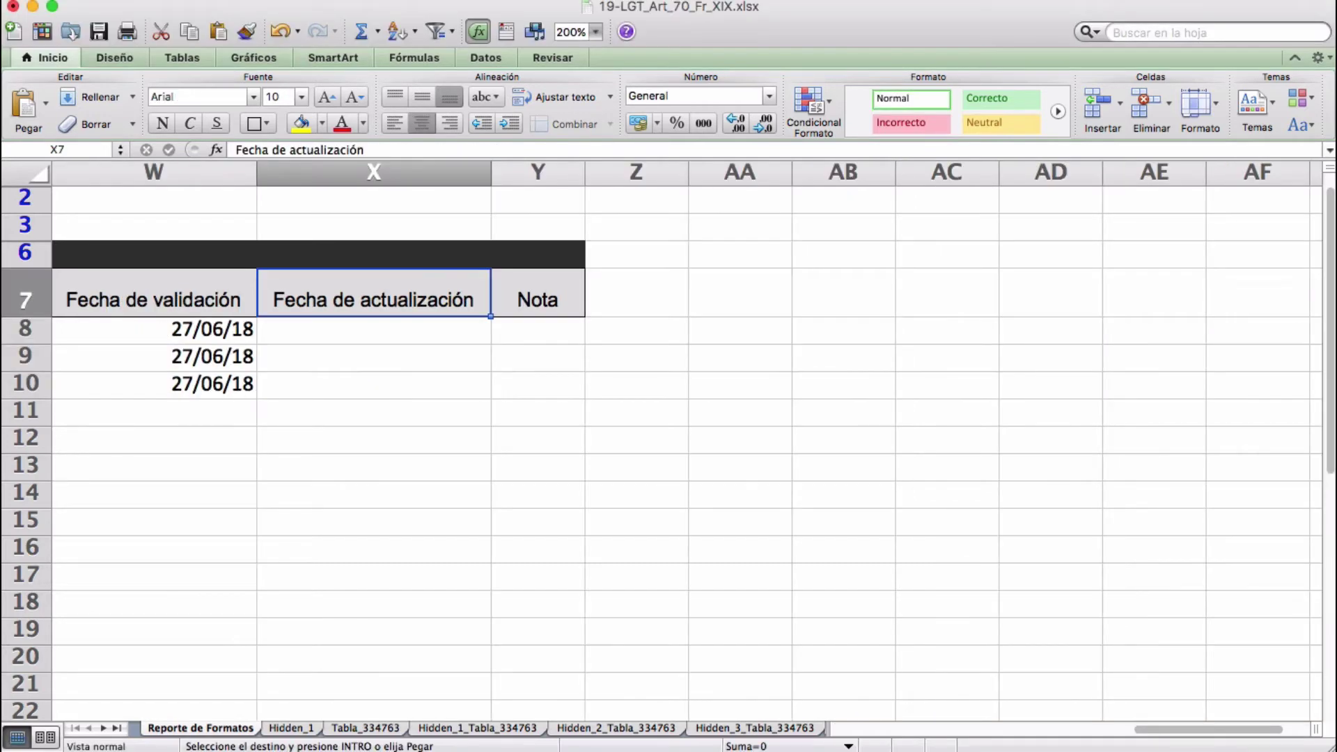
key(Down)
text(28/06/18 28/06/18 28/06/18)
key(Right)
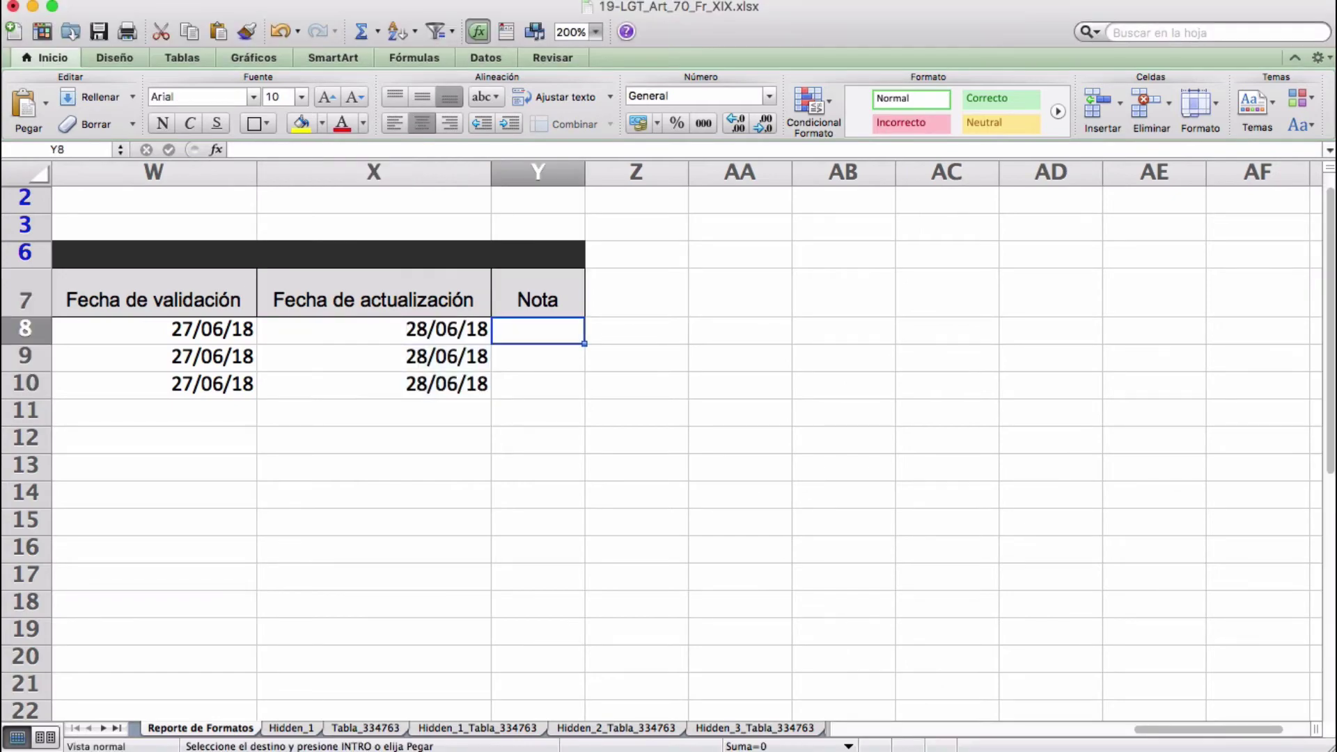
Step: Paste the notes explaining the internal formats, free services and missing hyperlinks into Y8:Y10, and look back over the three records
key(super+v)
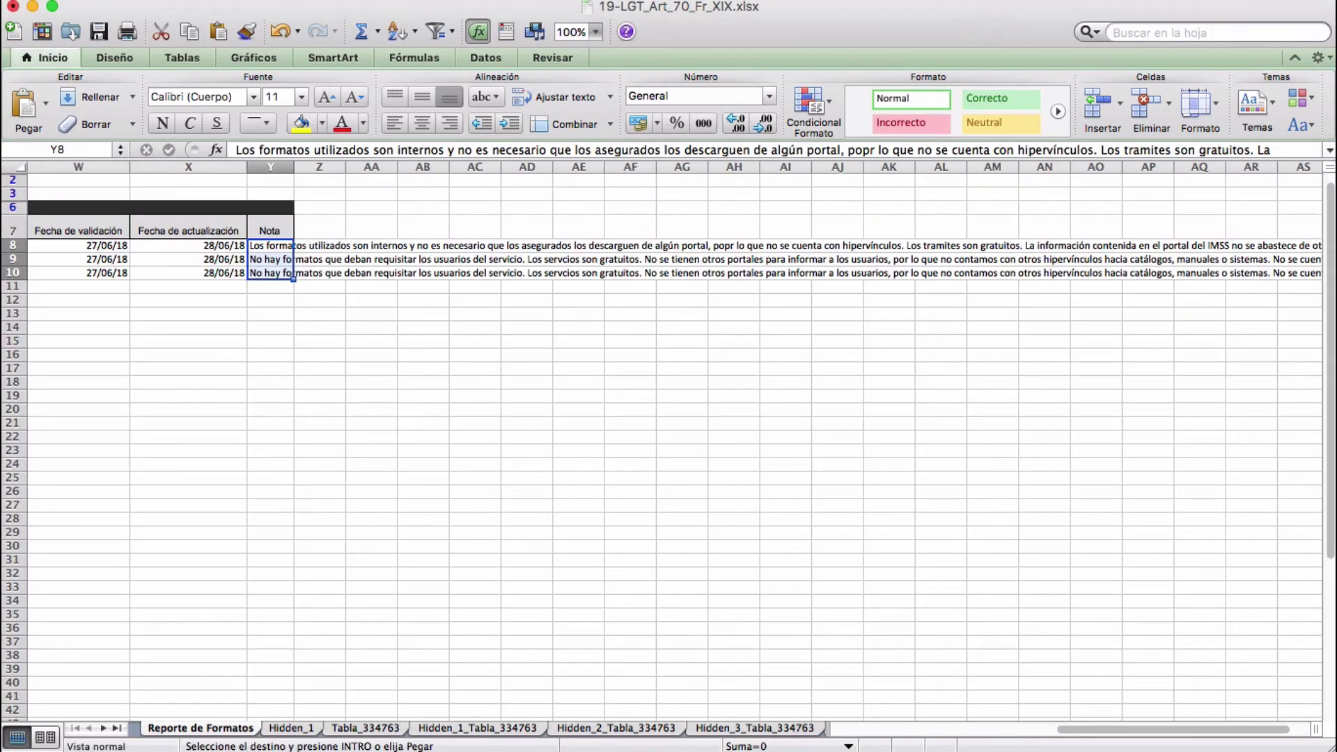
scroll(492, 292, left, 15)
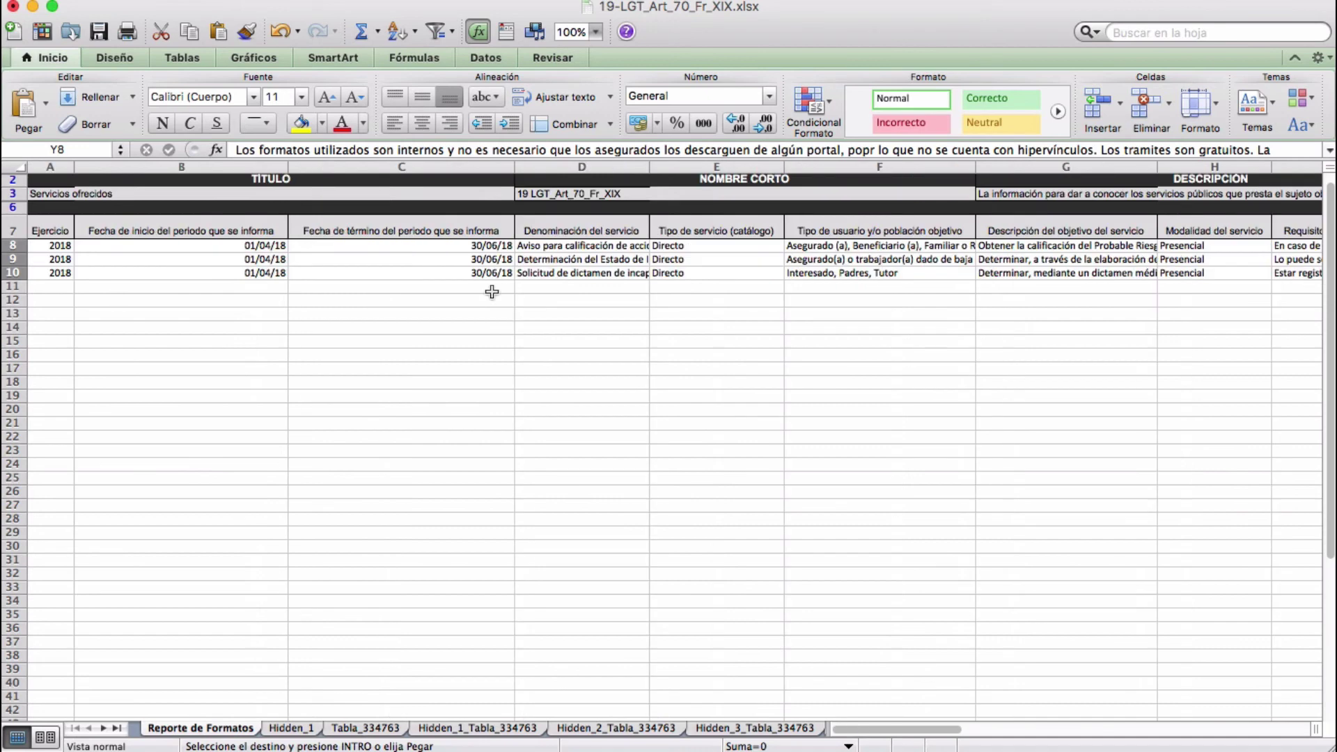
key(Escape)
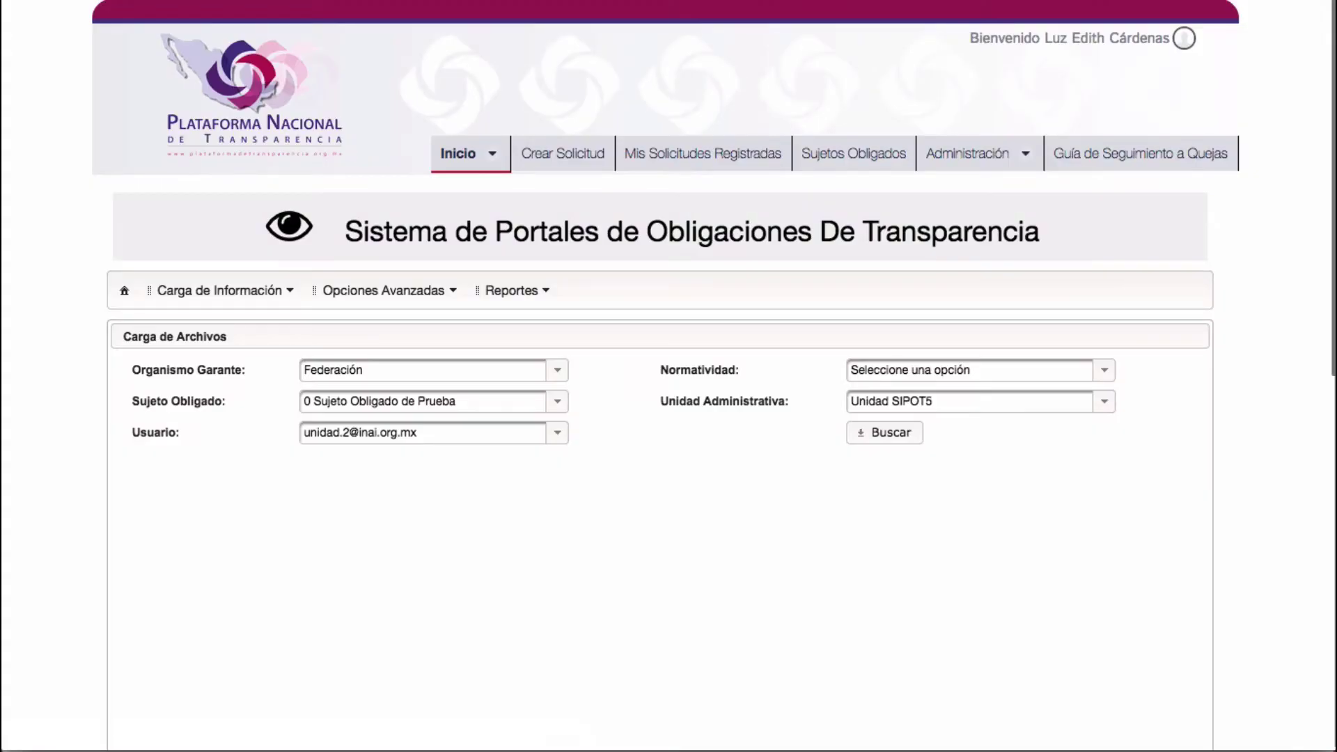
Step: On the SIPOT file upload page, search with Normatividad set to LGTAIP_LTG_2018 and select Fracción XIX, Servicios ofrecidos
click(1100, 371)
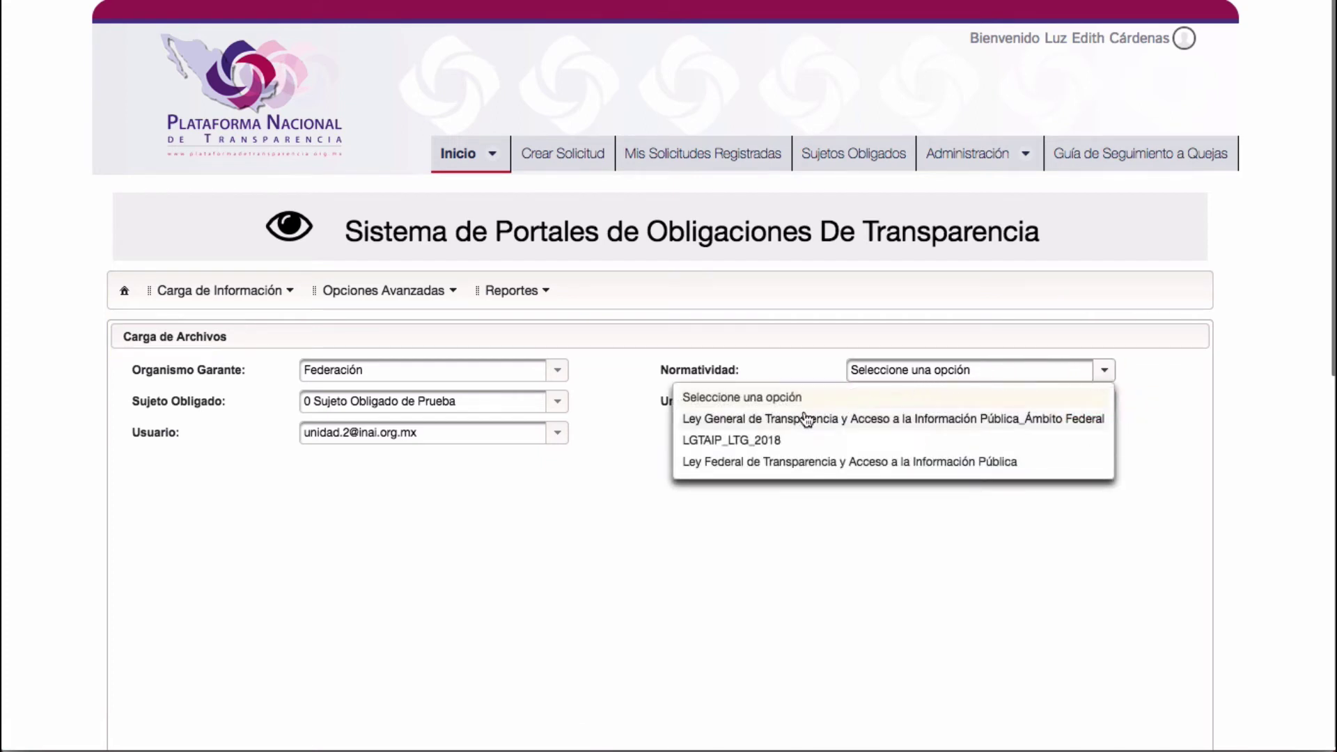
click(764, 441)
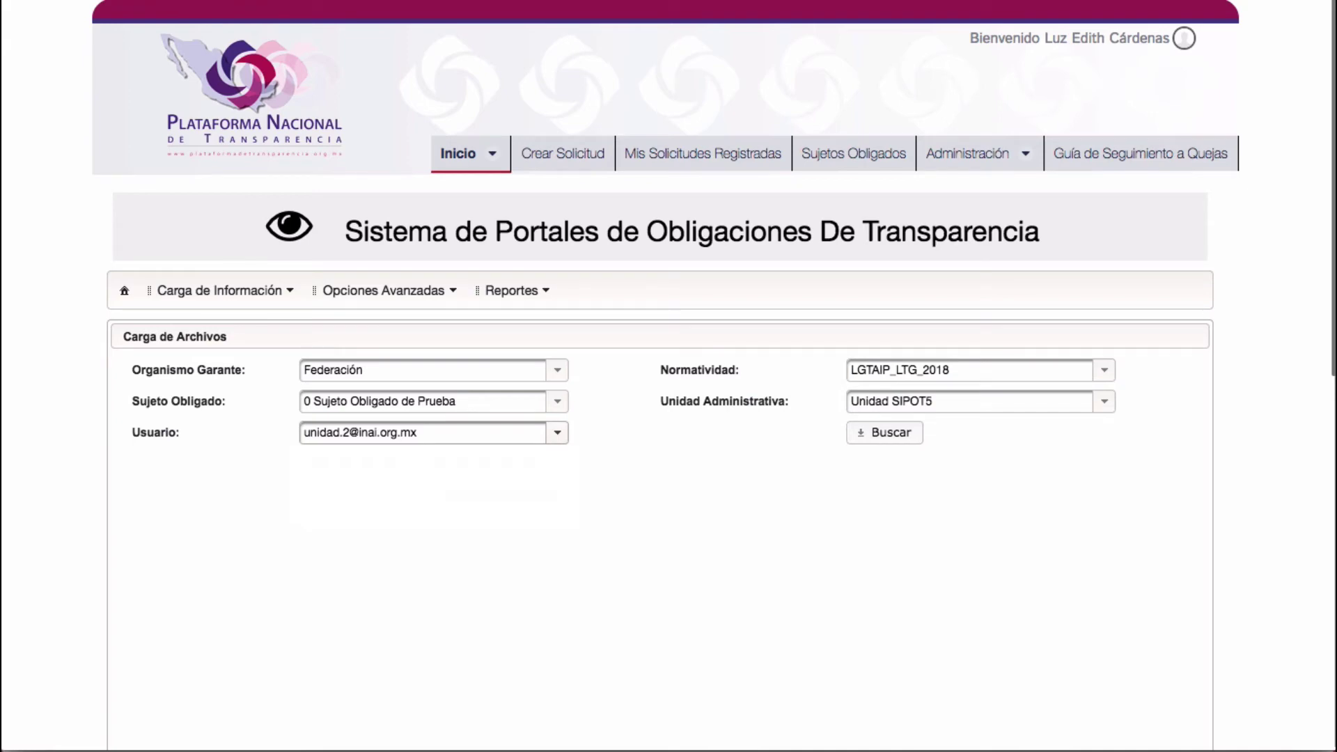
click(885, 435)
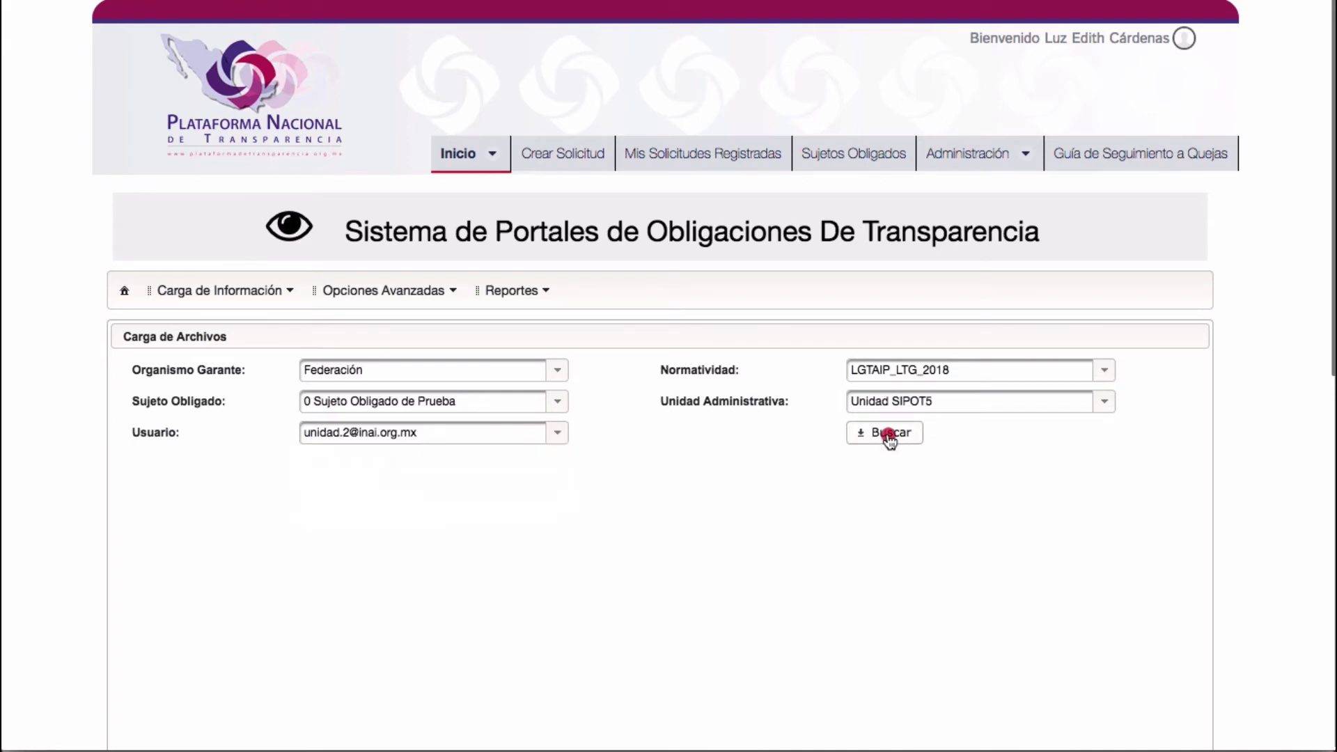
scroll(887, 432, down, 3)
scroll(255, 416, down, 5)
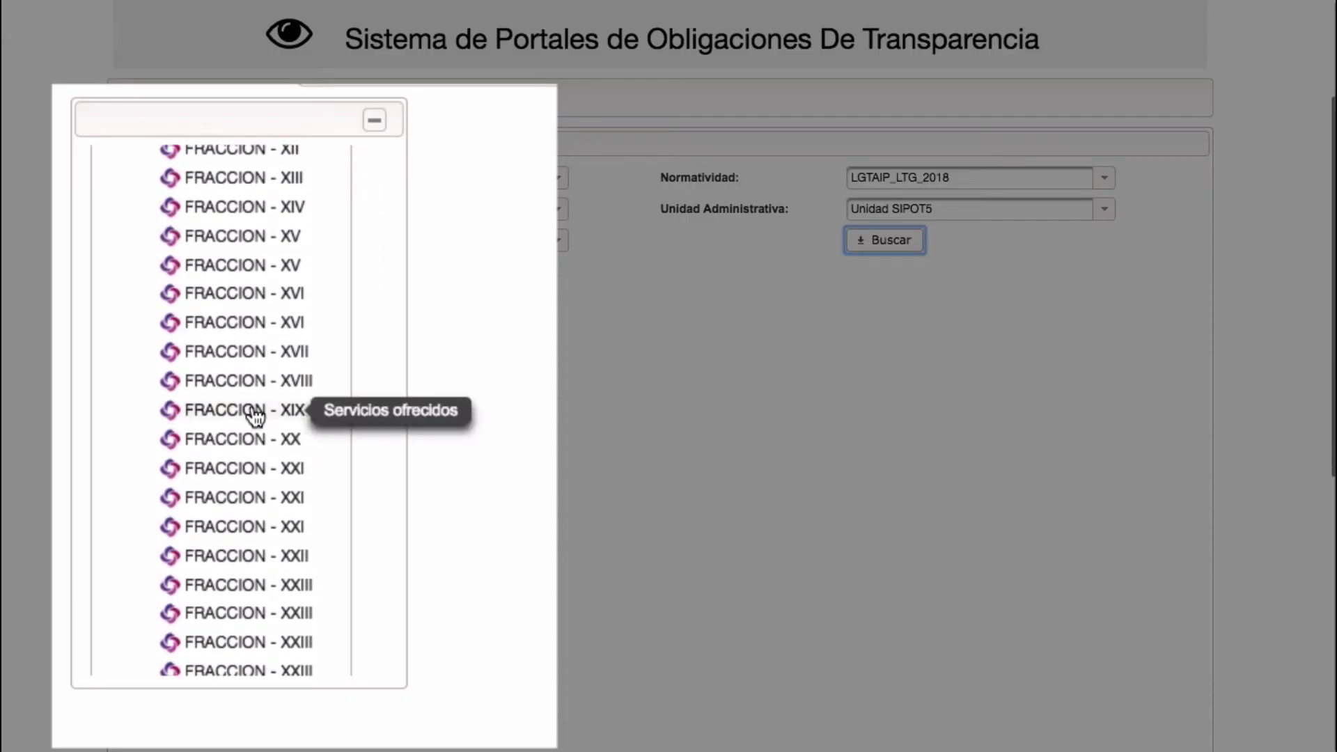
click(253, 412)
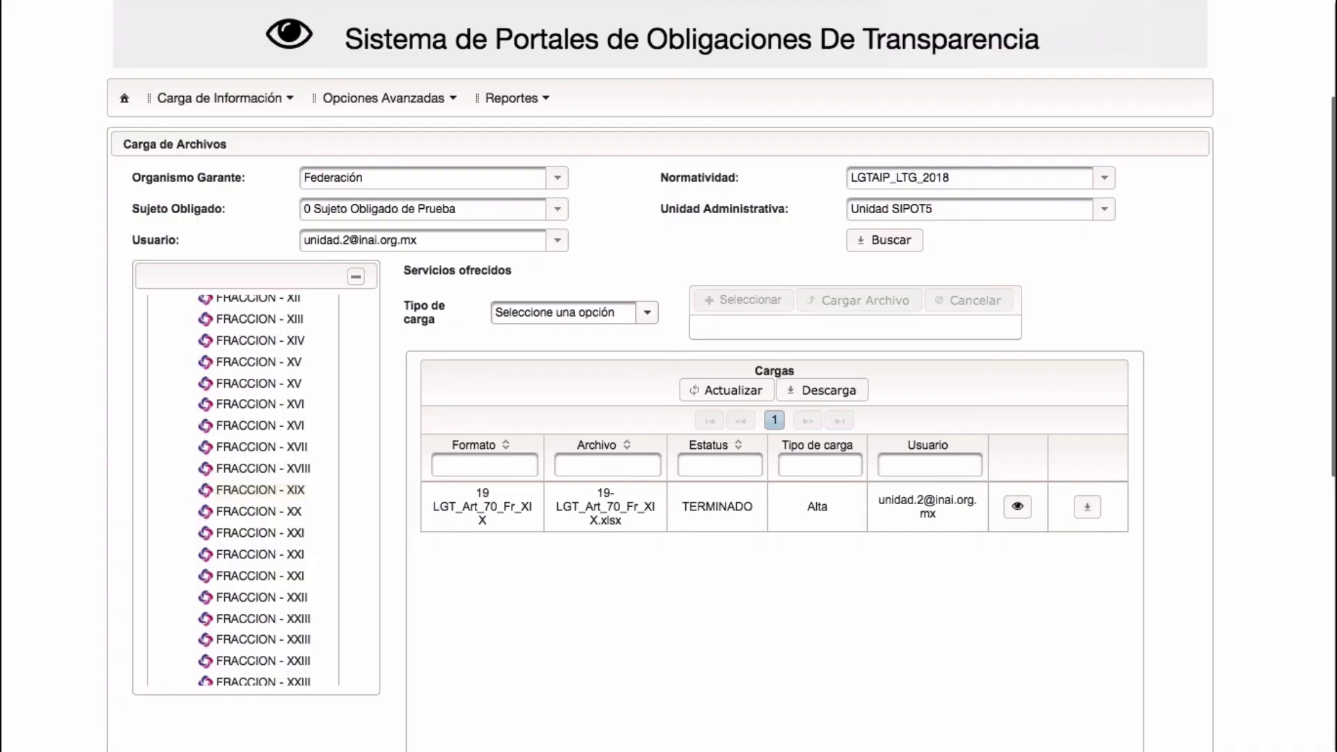
Step: Upload 19-LGT_Art_70_Fr_XIX.xlsx from the formatos_sipot folder with the load type Alta
click(637, 315)
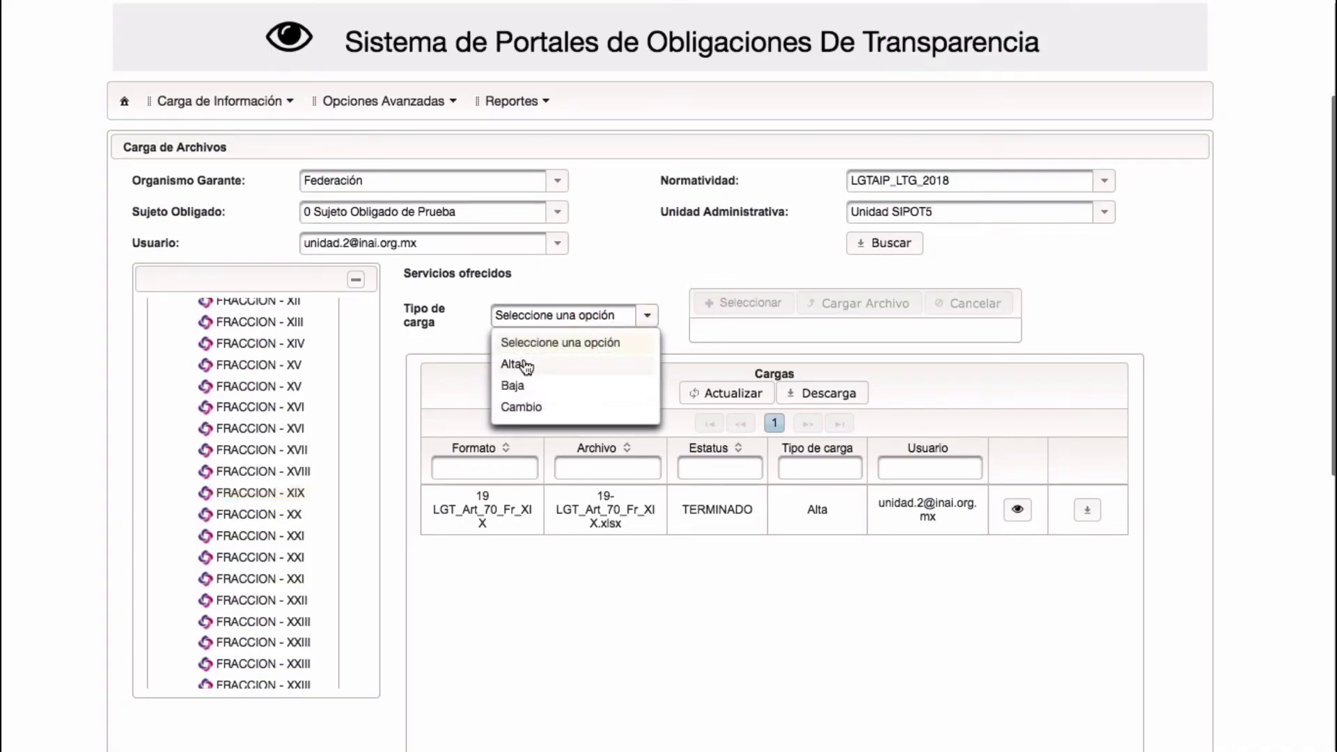
click(523, 364)
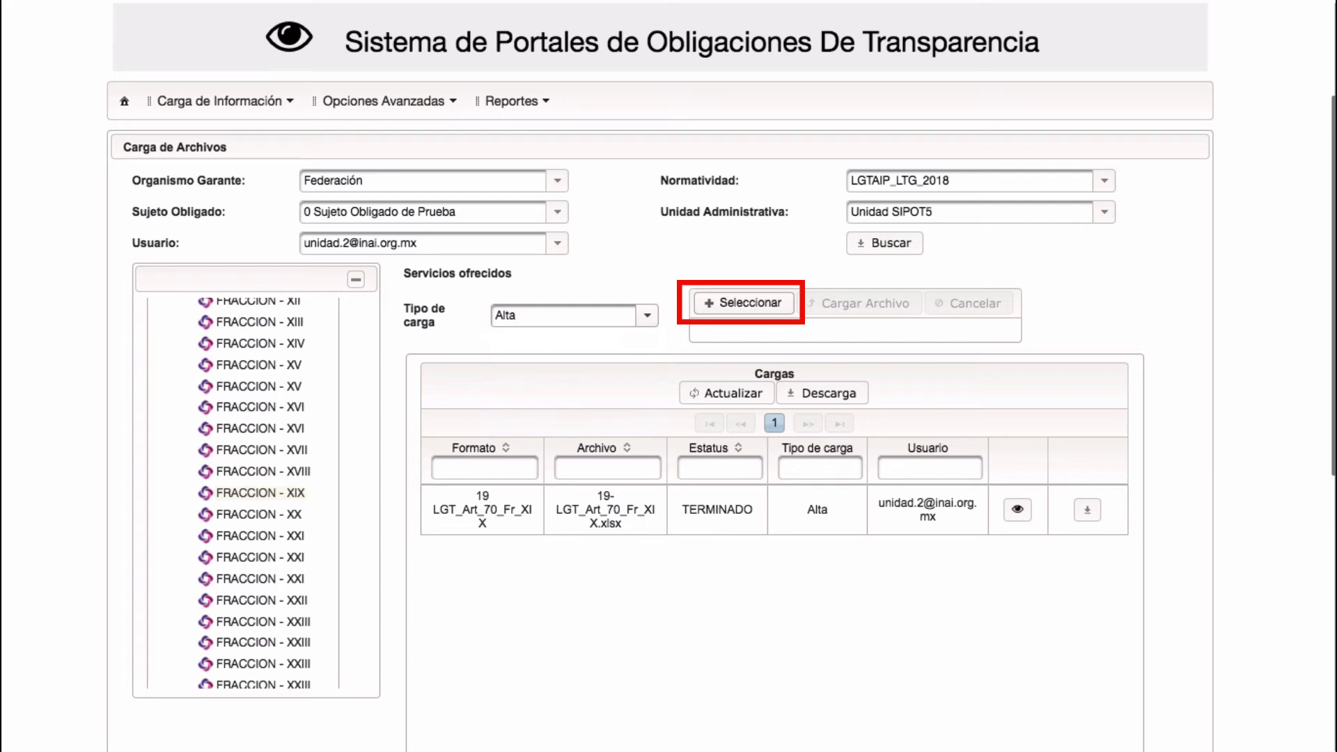
click(743, 305)
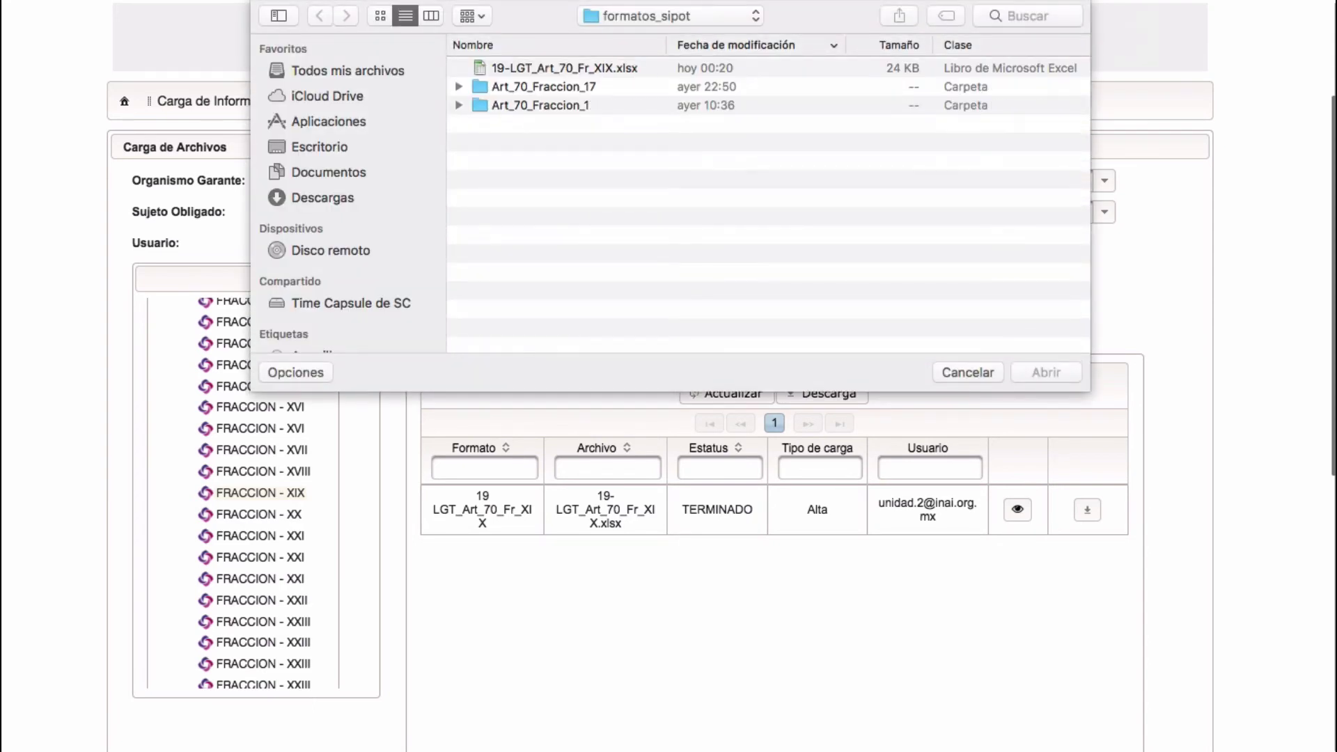
click(522, 67)
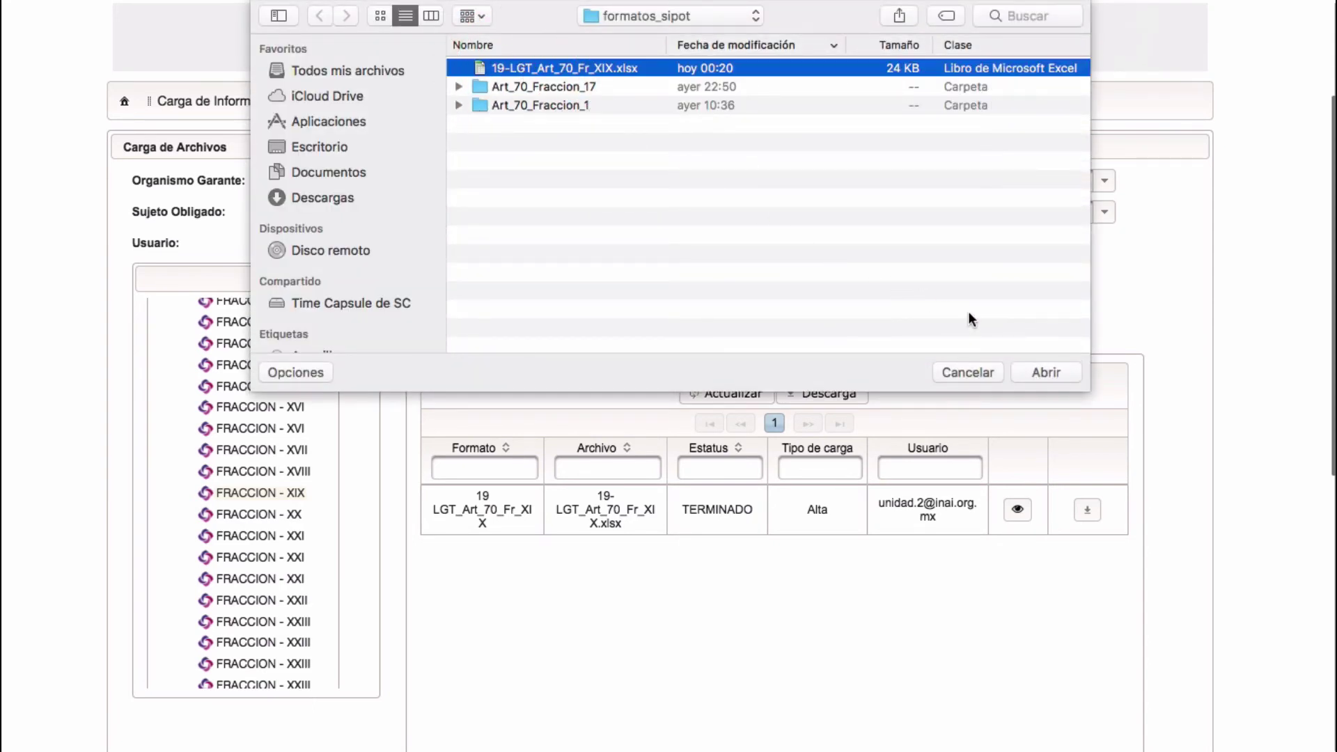
click(1053, 373)
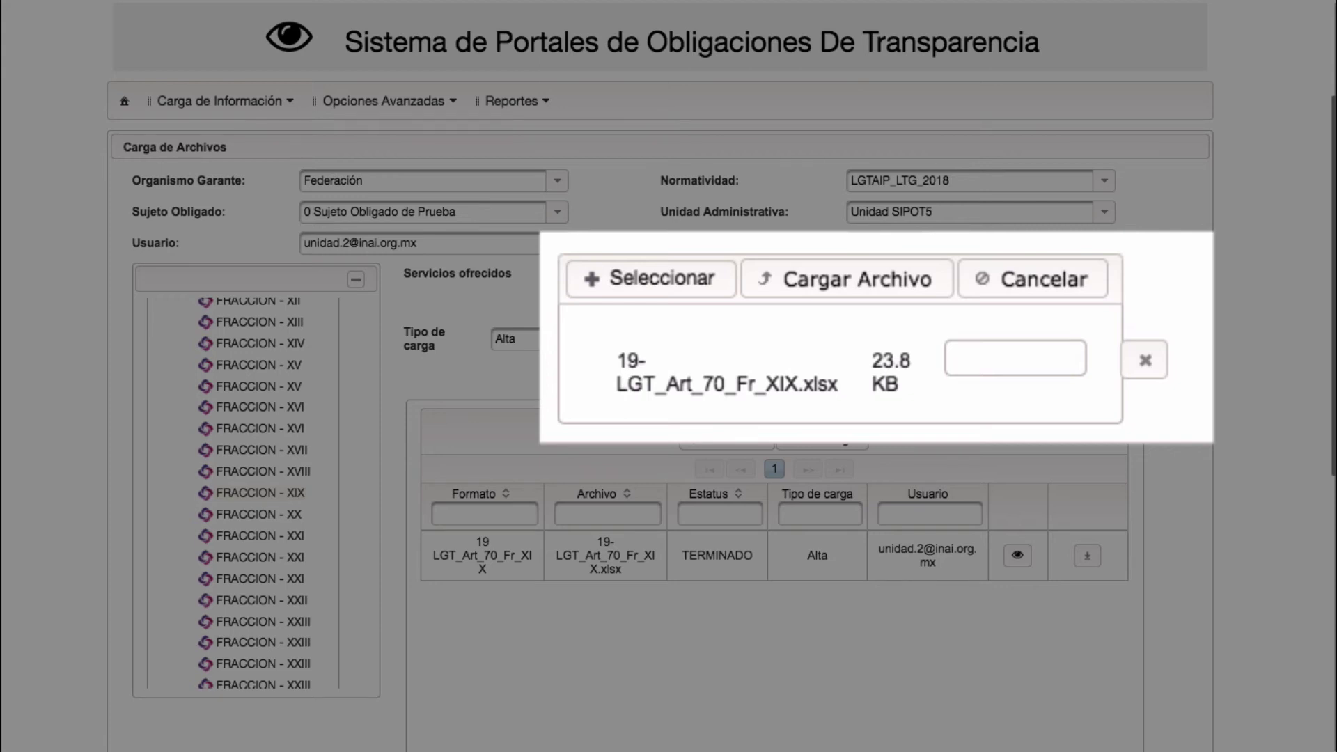
click(861, 280)
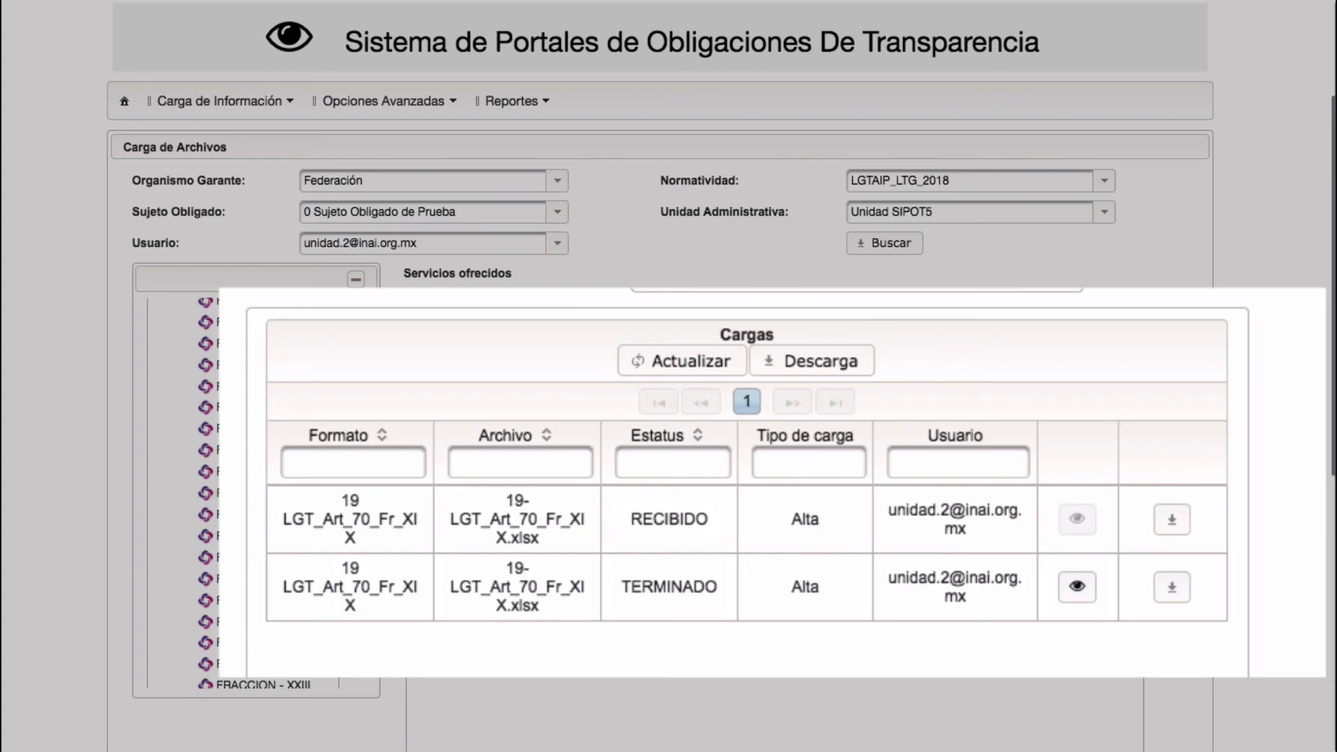
Step: Refresh the list of uploads, then download and open the error report for 19-LGT_Art_70_Fr_XIX_v2.xlsx
click(683, 360)
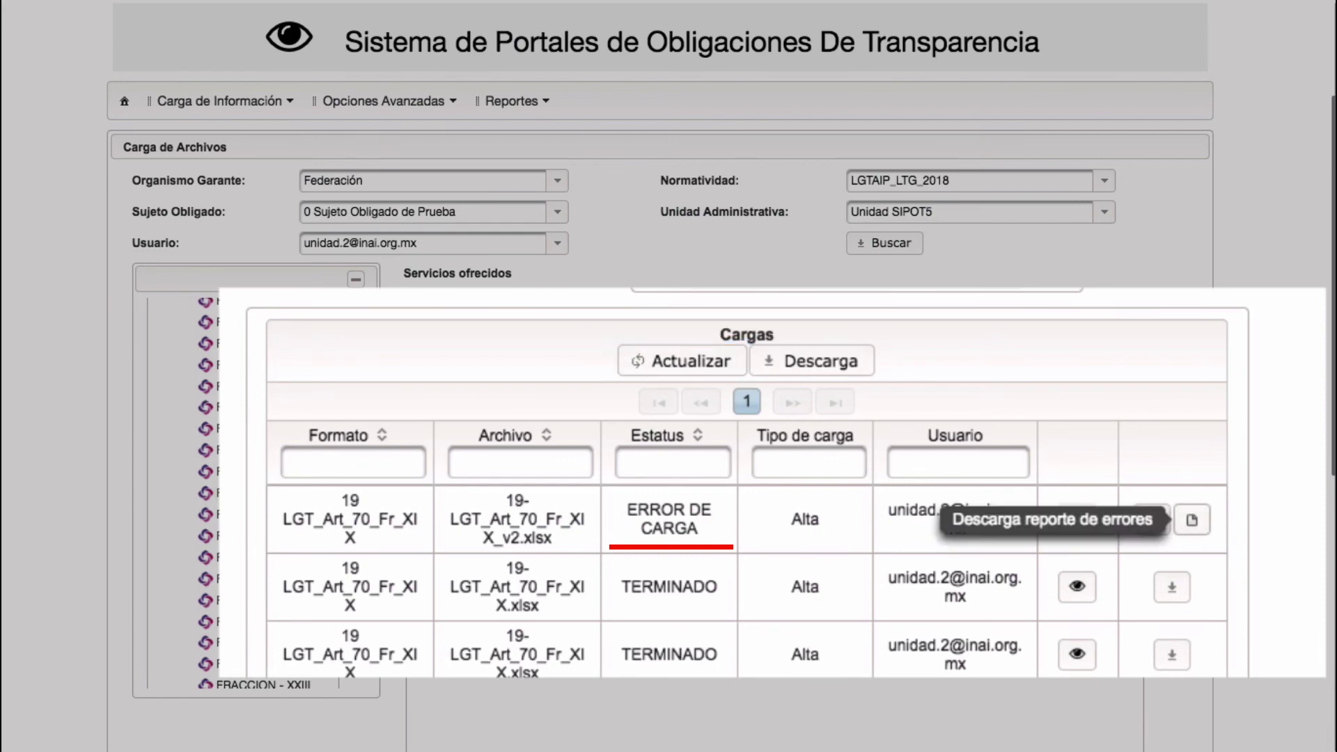
click(1191, 519)
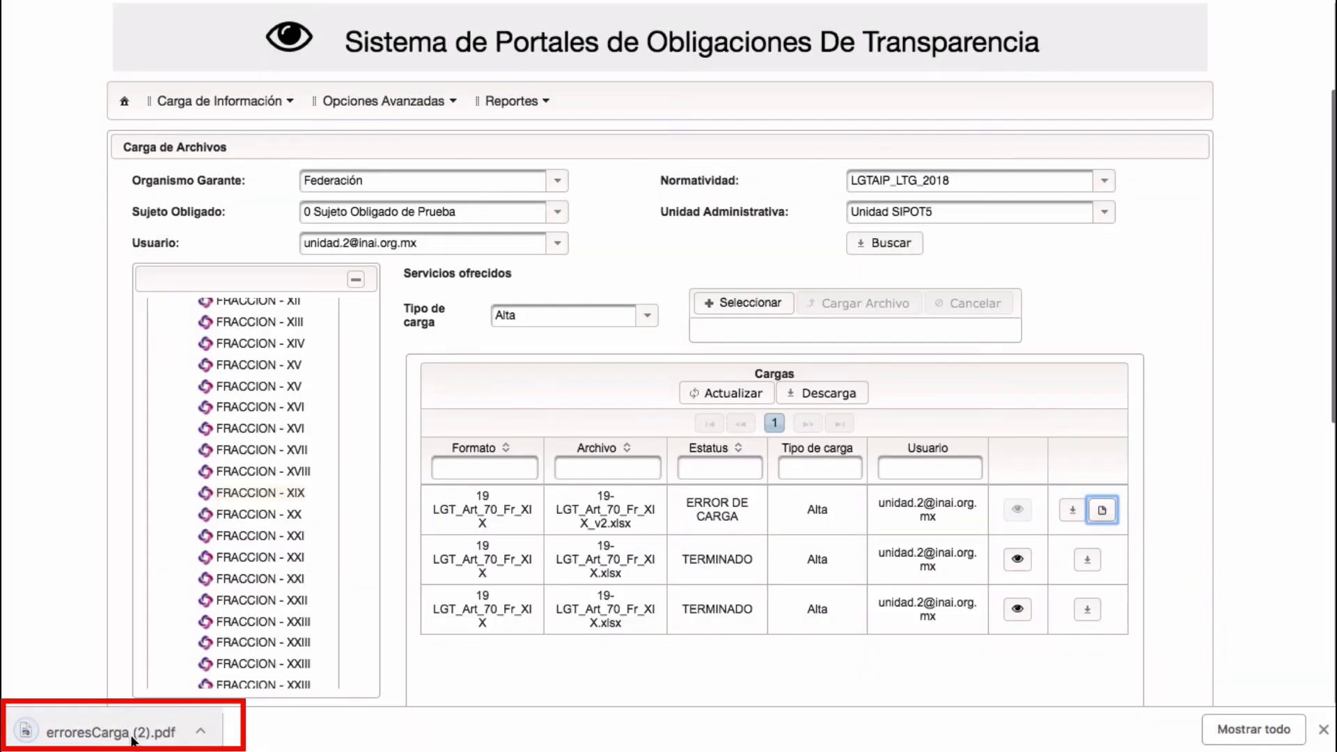
click(135, 731)
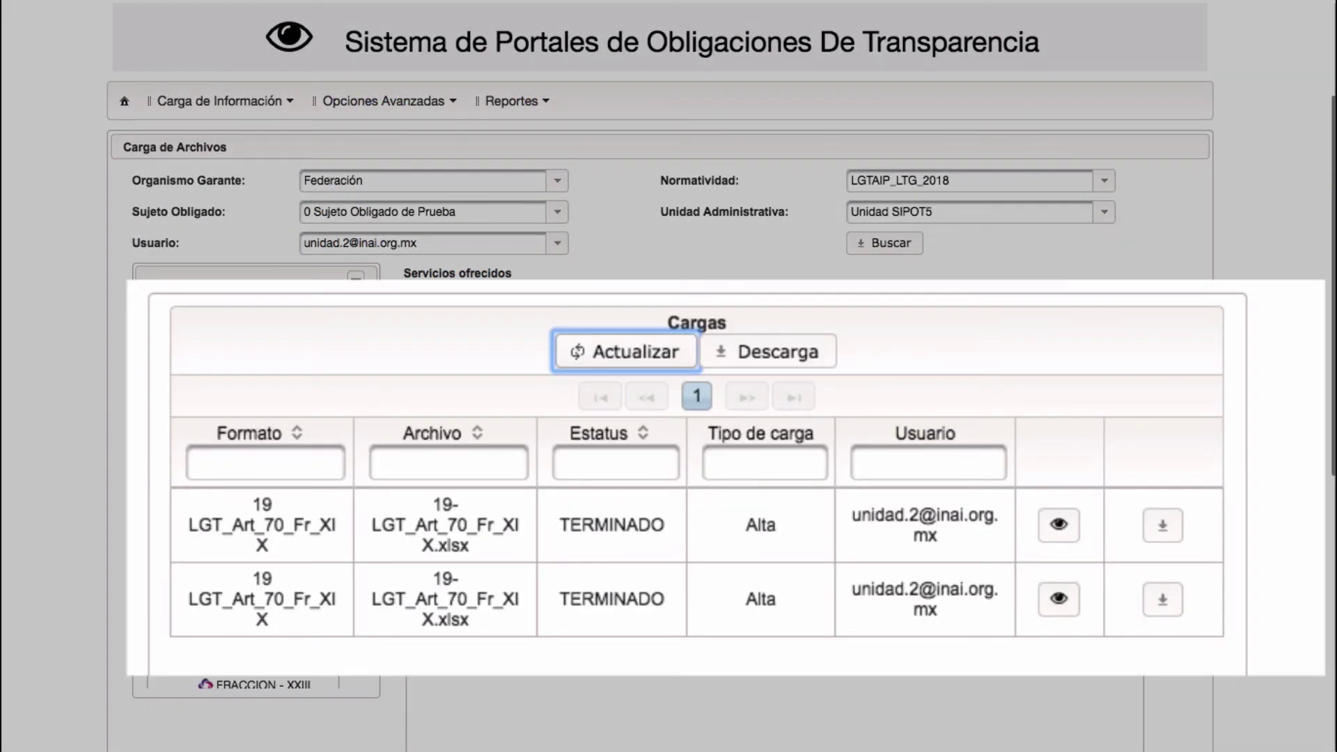
Step: Download the processing receipt for the most recent 19-LGT_Art_70_Fr_XIX.xlsx upload and review its status, record counts and format details
click(1162, 525)
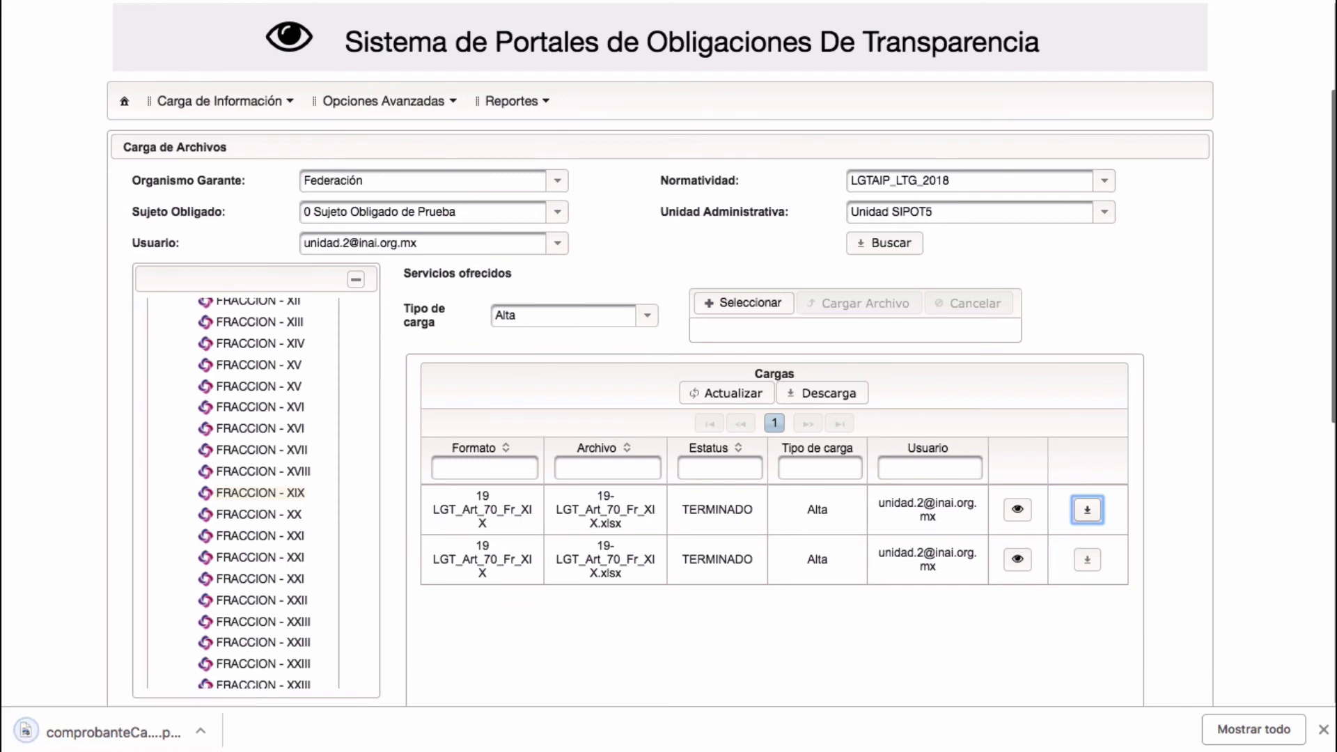
click(139, 731)
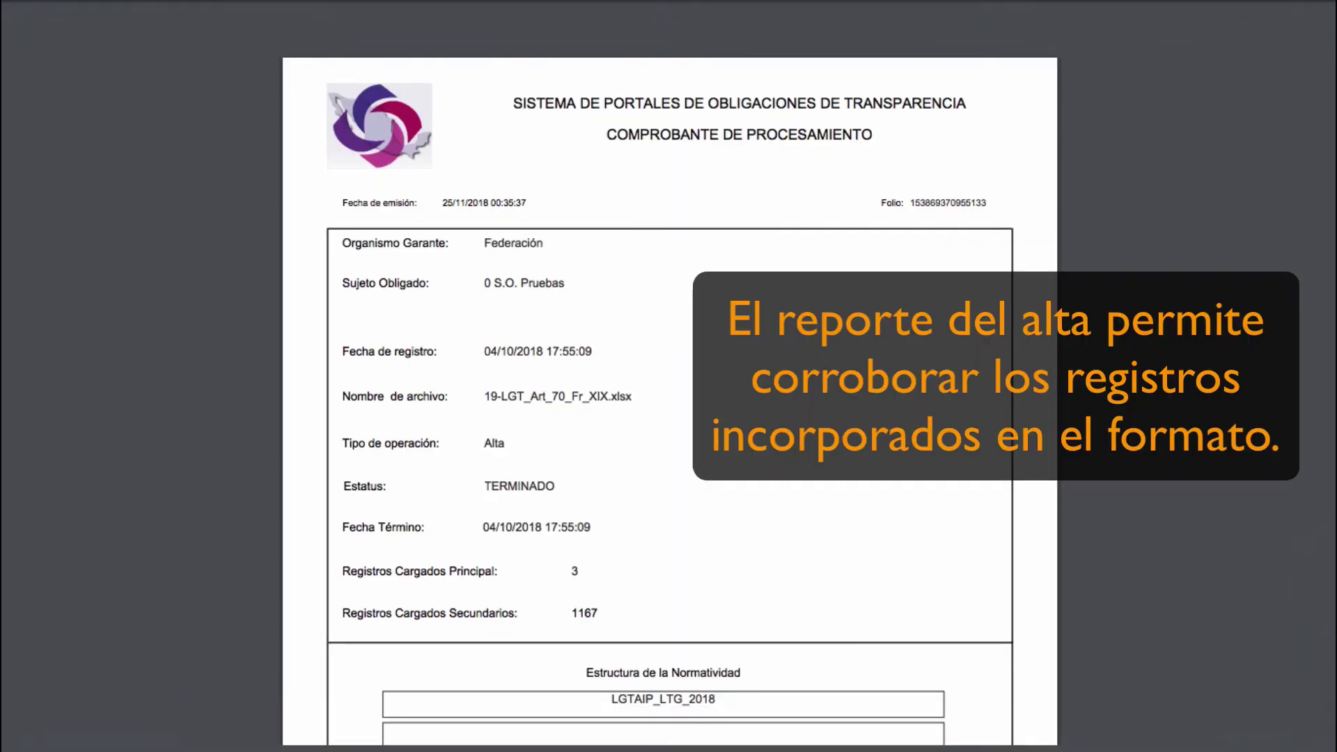
scroll(669, 376, down, 5)
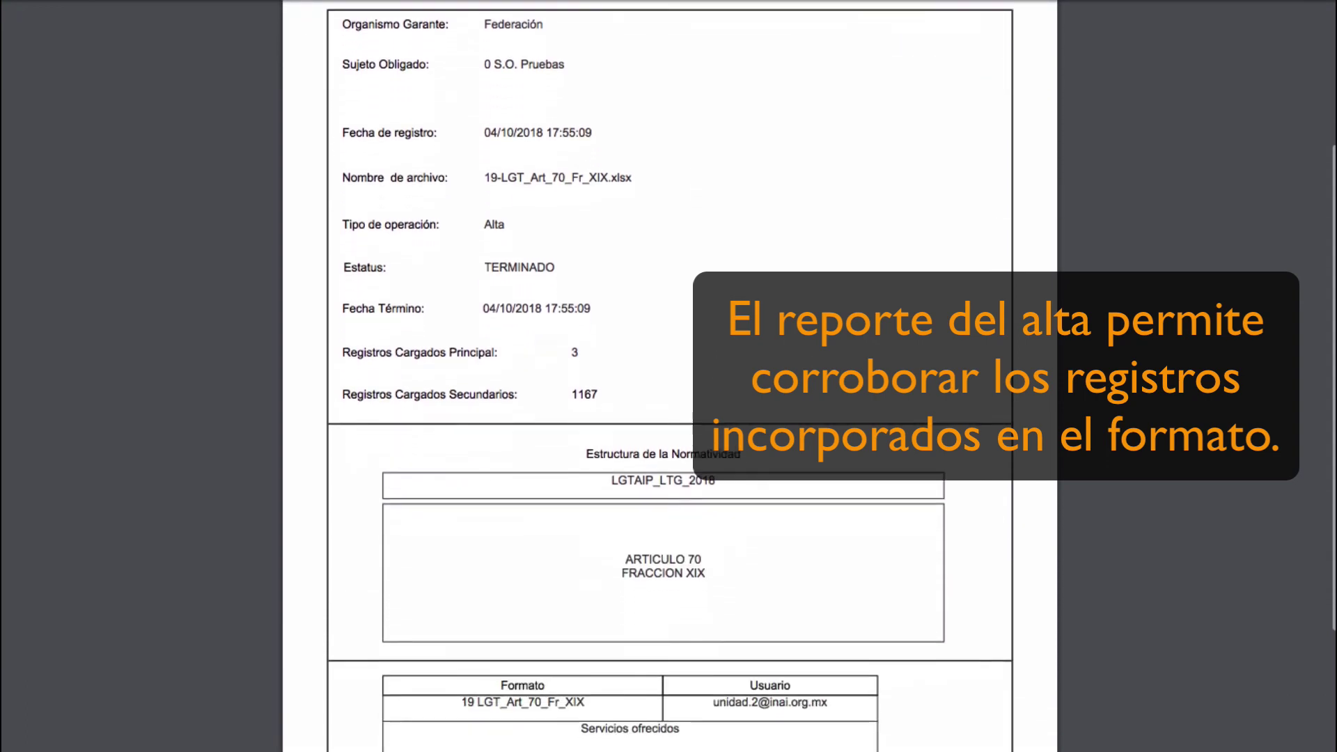
scroll(668, 376, down, 2)
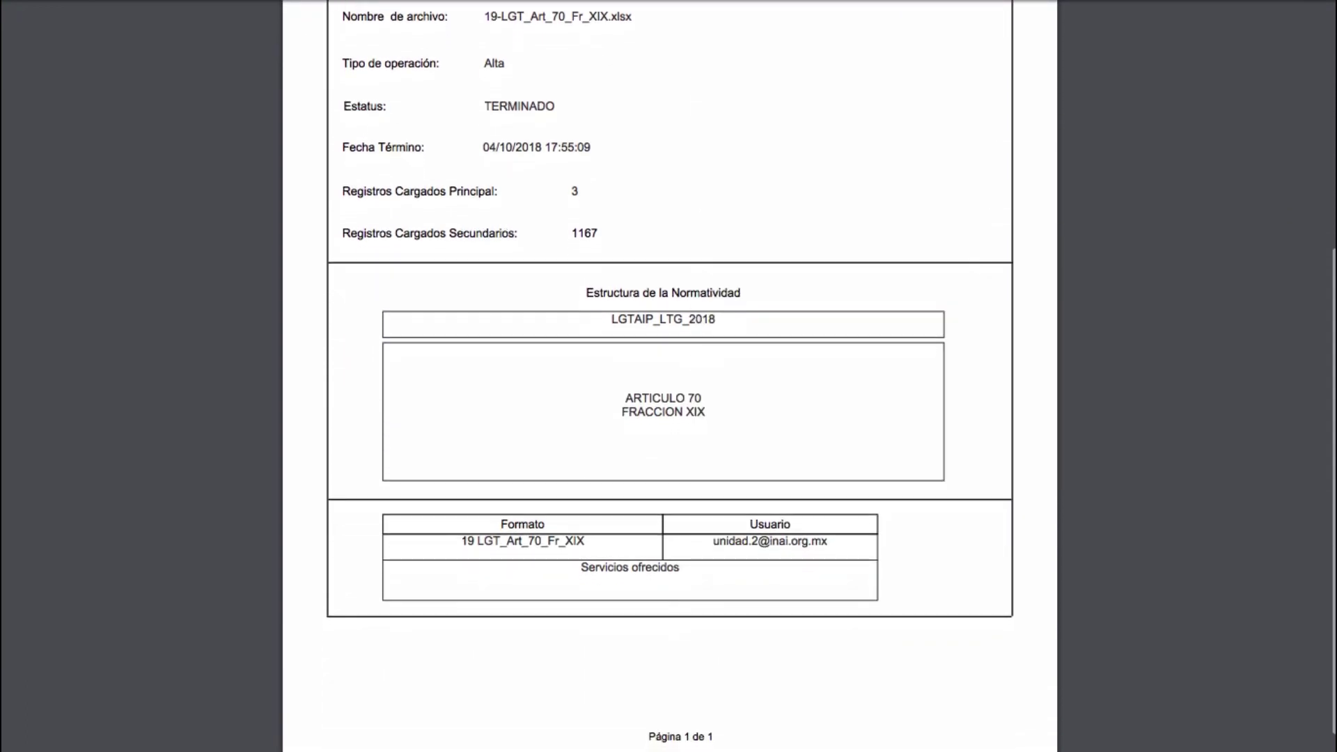
scroll(1167, 704, up, 4)
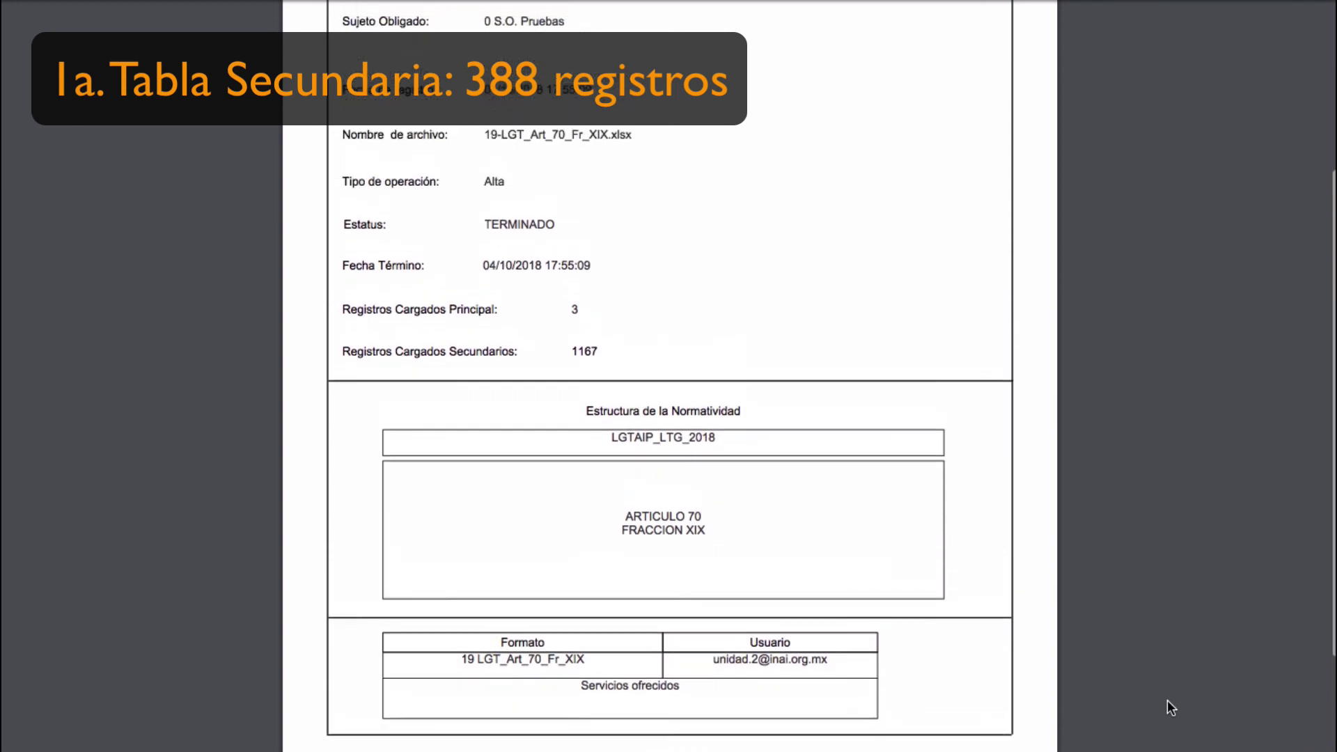
scroll(1167, 701, up, 1)
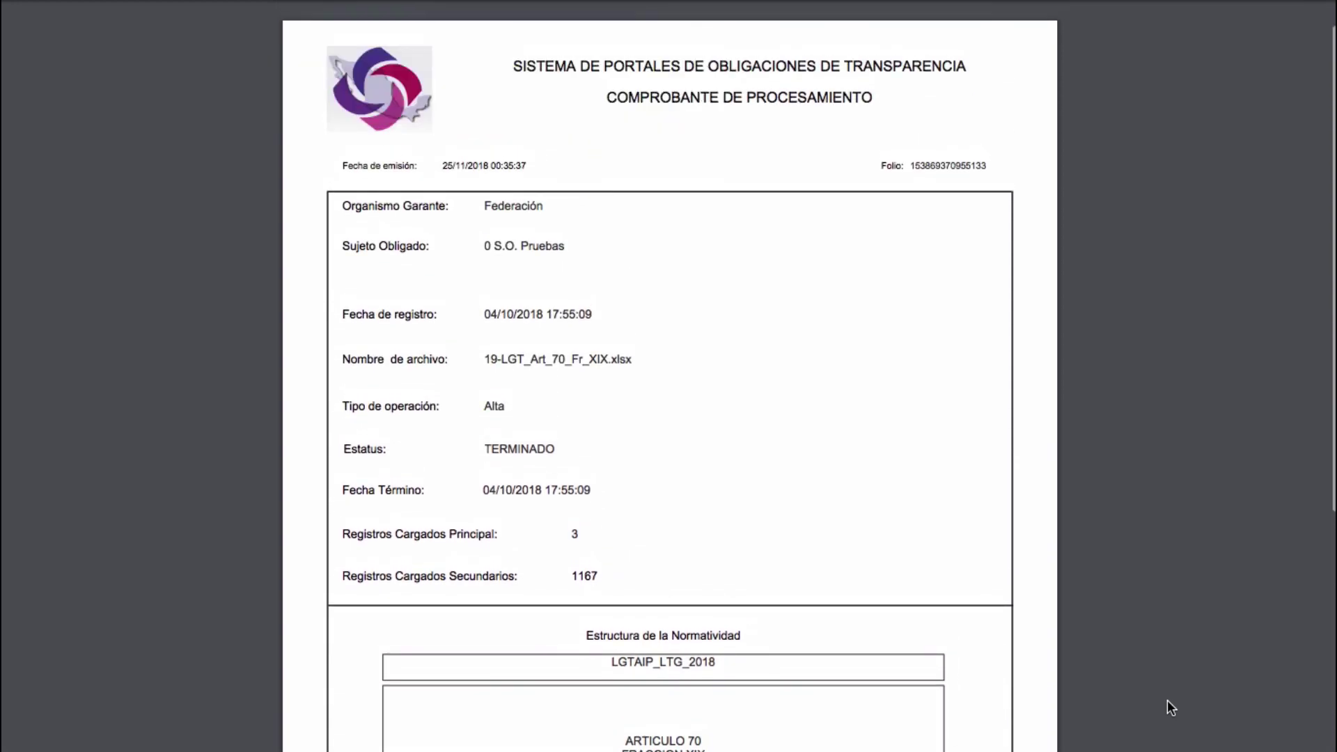